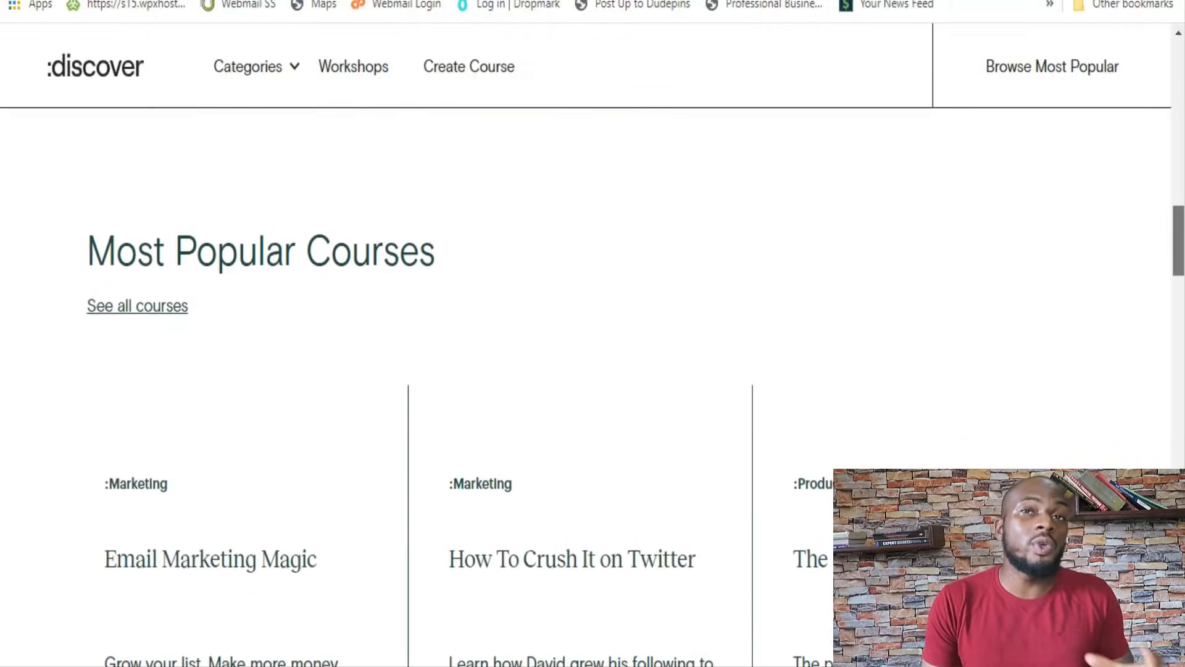
Browse the Most Popular Courses section of the Discover page, including each course's topic, creator and price
{"action": "scroll", "coordinate": [592, 370], "scroll_direction": "down", "scroll_amount": 2}
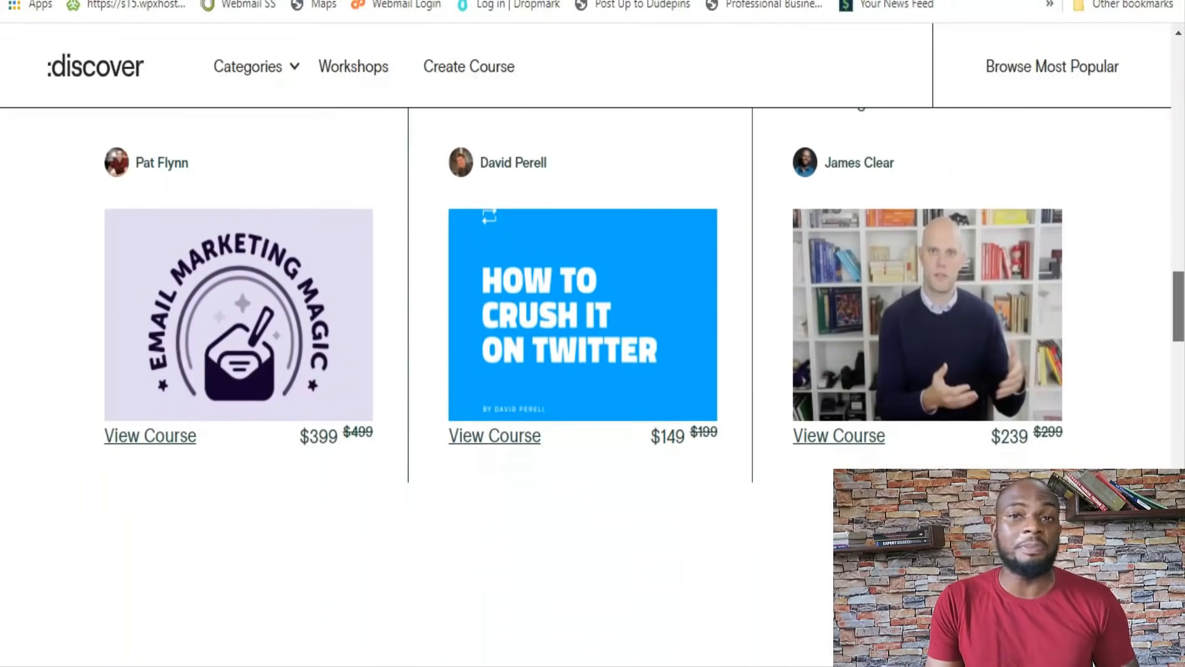
{"action": "scroll", "coordinate": [592, 370], "scroll_direction": "down", "scroll_amount": 1}
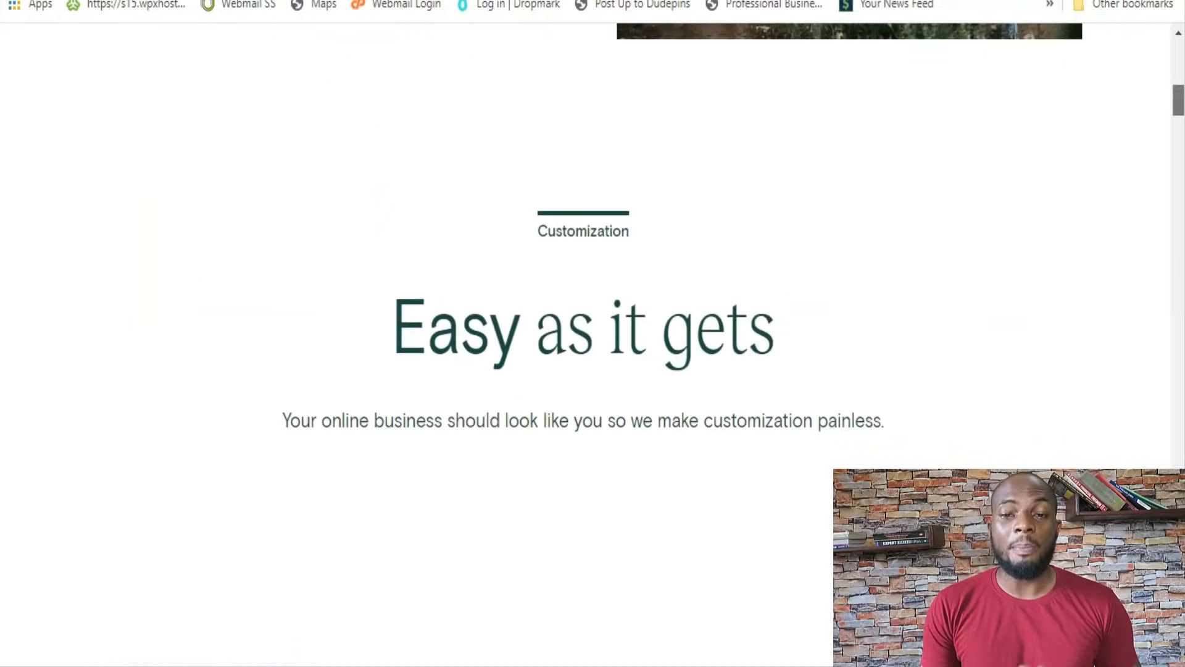
Read Teachable's Customization section on custom domains, the school editor, integrations, sales tracking and sales pages
{"action": "scroll", "coordinate": [593, 333], "scroll_direction": "down", "scroll_amount": 7}
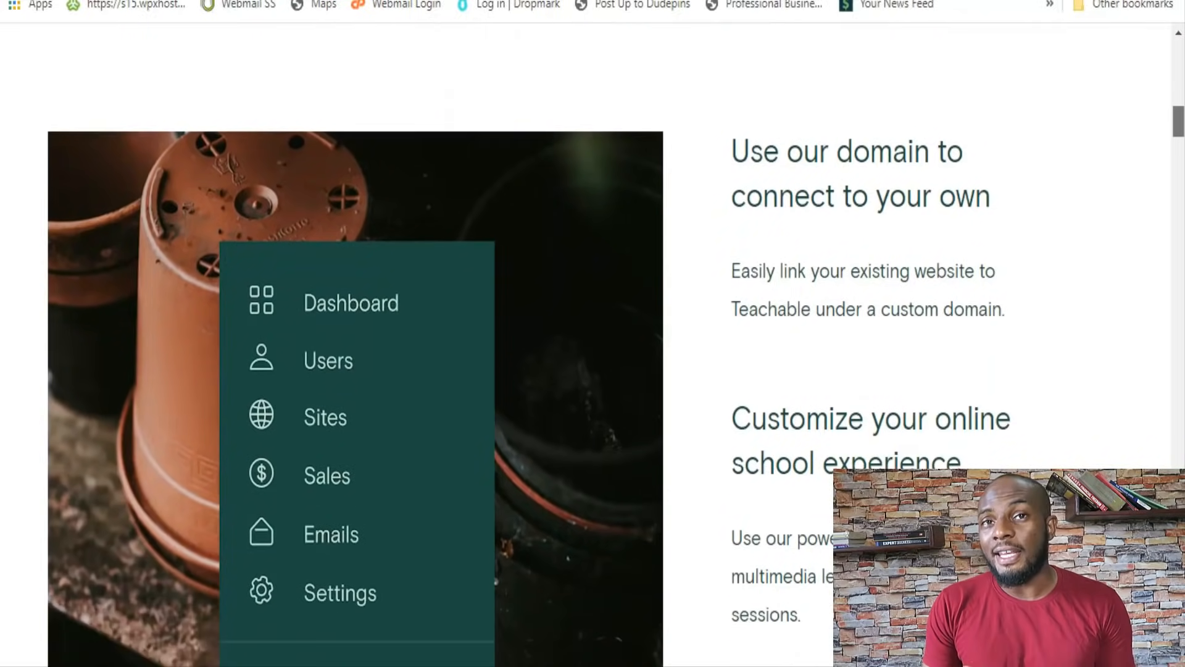
{"action": "scroll", "coordinate": [593, 333], "scroll_direction": "down", "scroll_amount": 6}
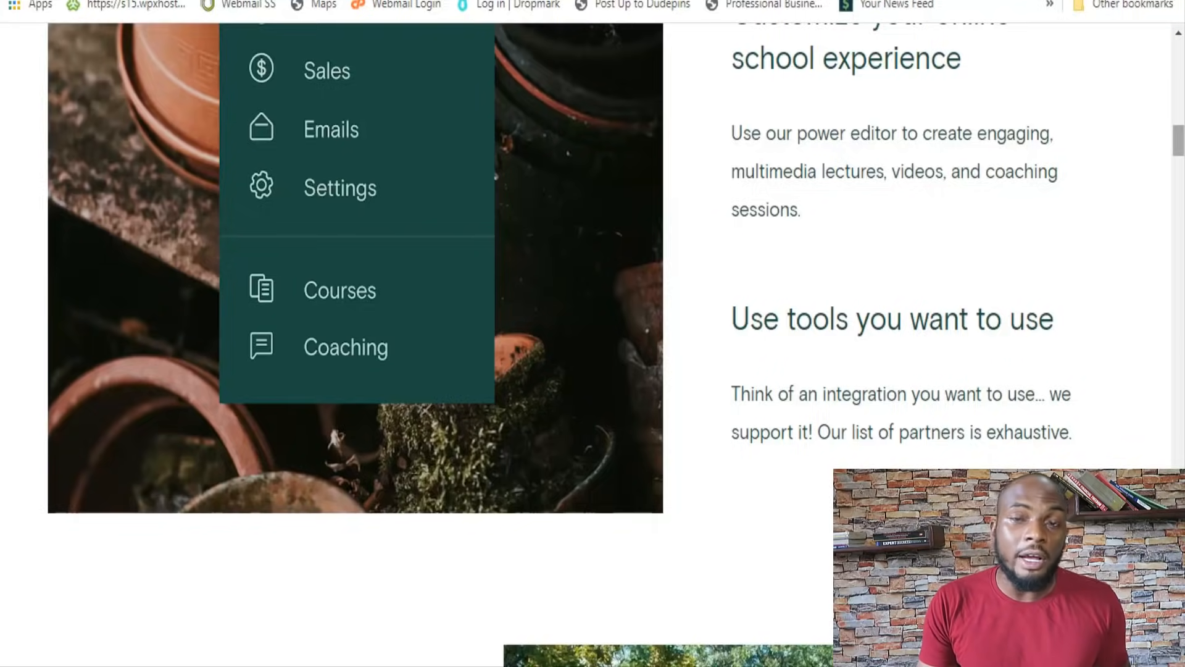
{"action": "scroll", "coordinate": [593, 346], "scroll_direction": "down", "scroll_amount": 5}
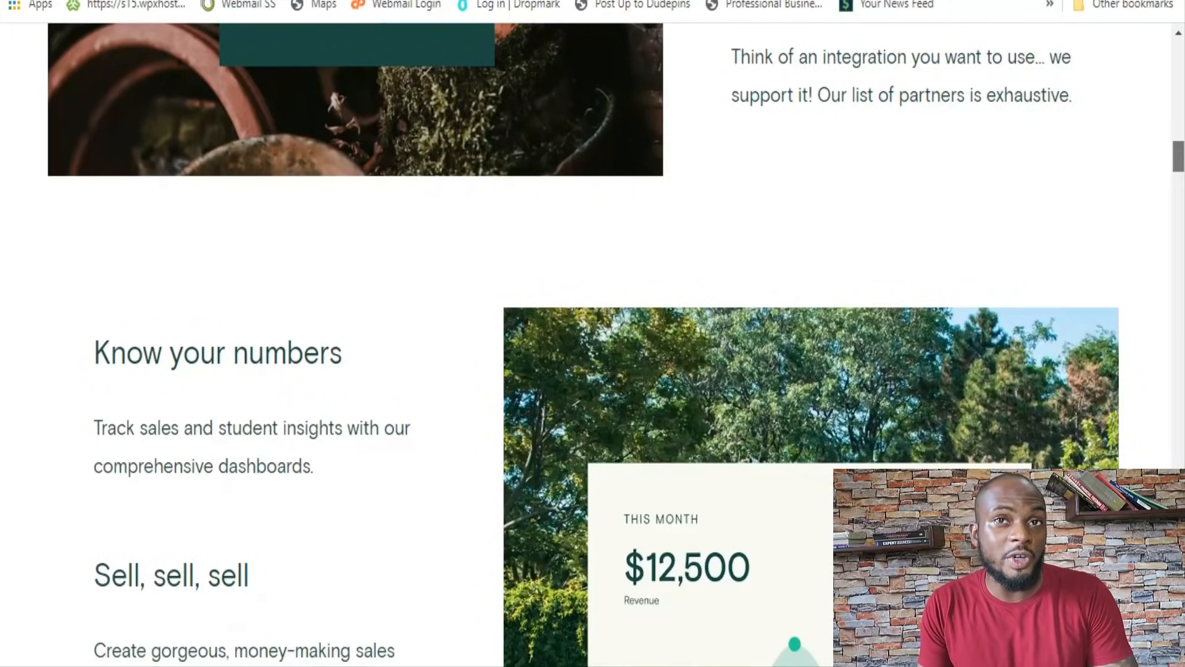
{"action": "scroll", "coordinate": [592, 345], "scroll_direction": "down", "scroll_amount": 15}
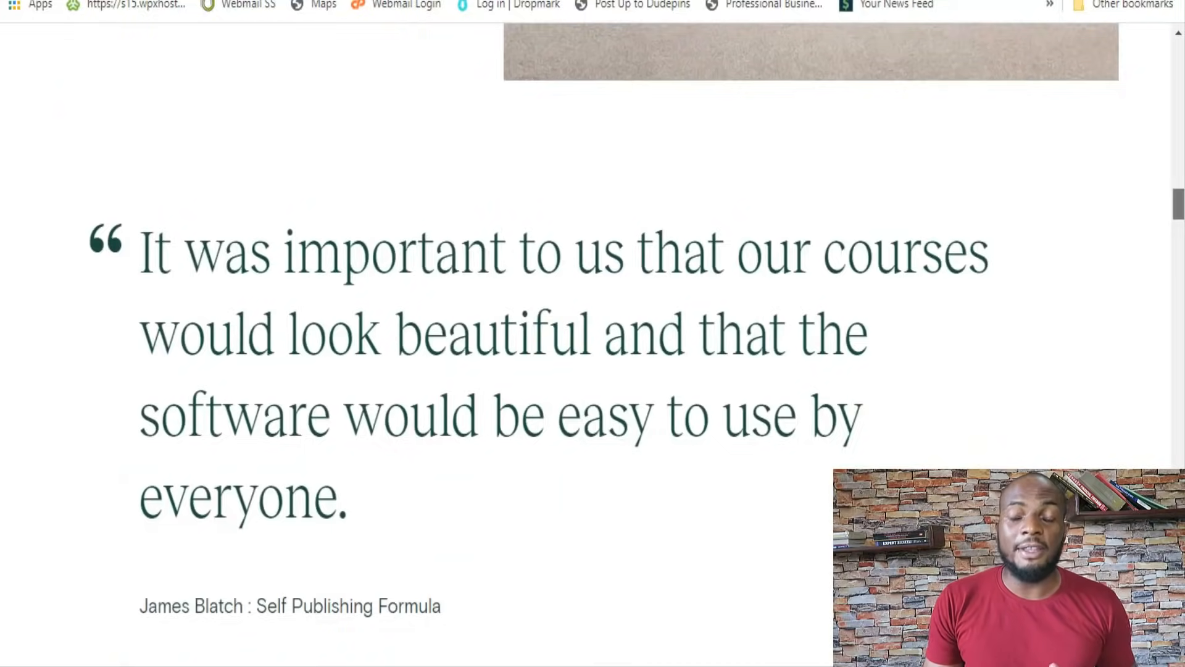
{"action": "scroll", "coordinate": [593, 346], "scroll_direction": "down", "scroll_amount": 5}
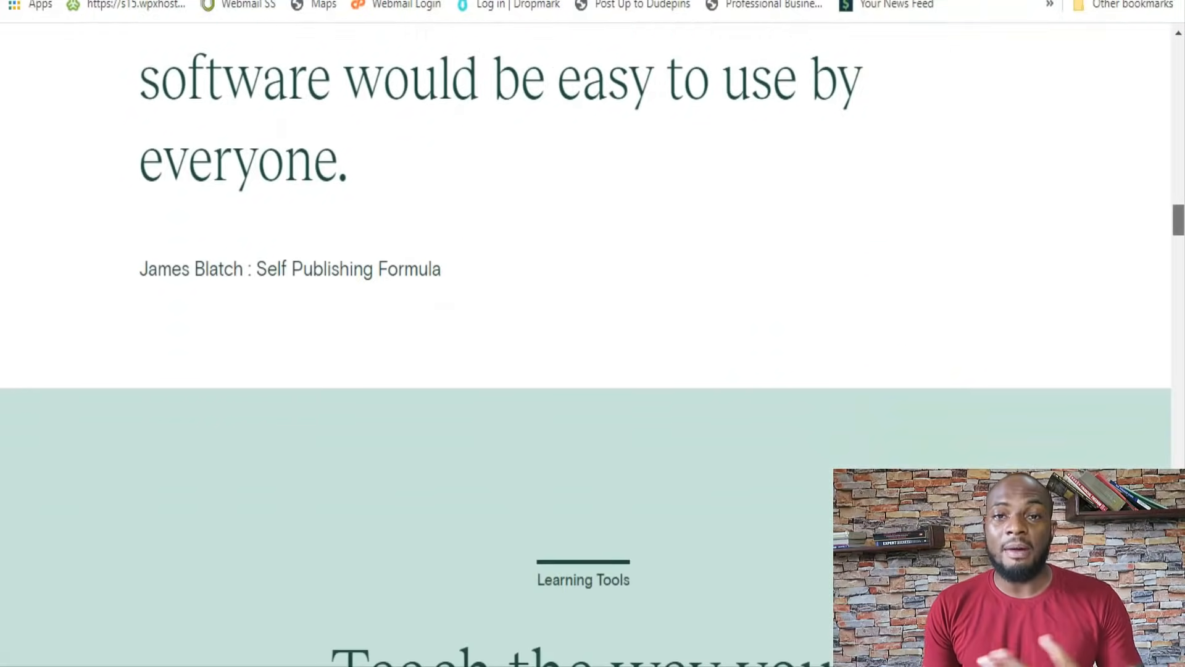
Read the Learning Tools section on unlimited courses, live sessions, scheduling, quizzes, student feedback and support integrations
{"action": "scroll", "coordinate": [592, 346], "scroll_direction": "down", "scroll_amount": 8}
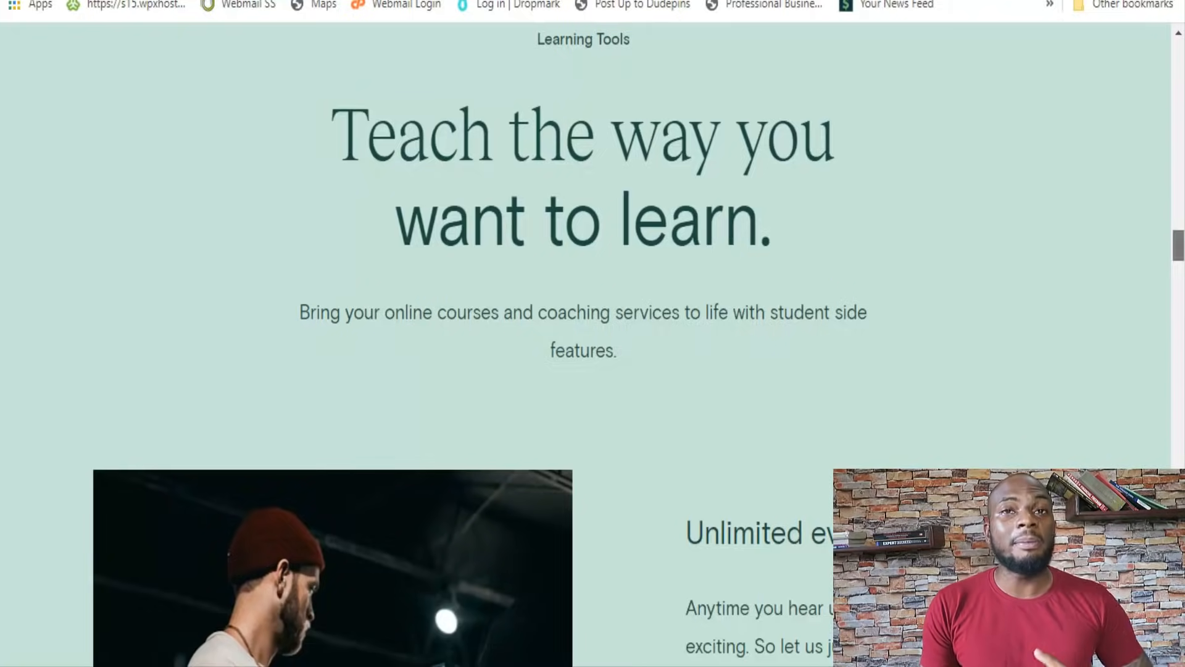
{"action": "scroll", "coordinate": [592, 346], "scroll_direction": "down", "scroll_amount": 4}
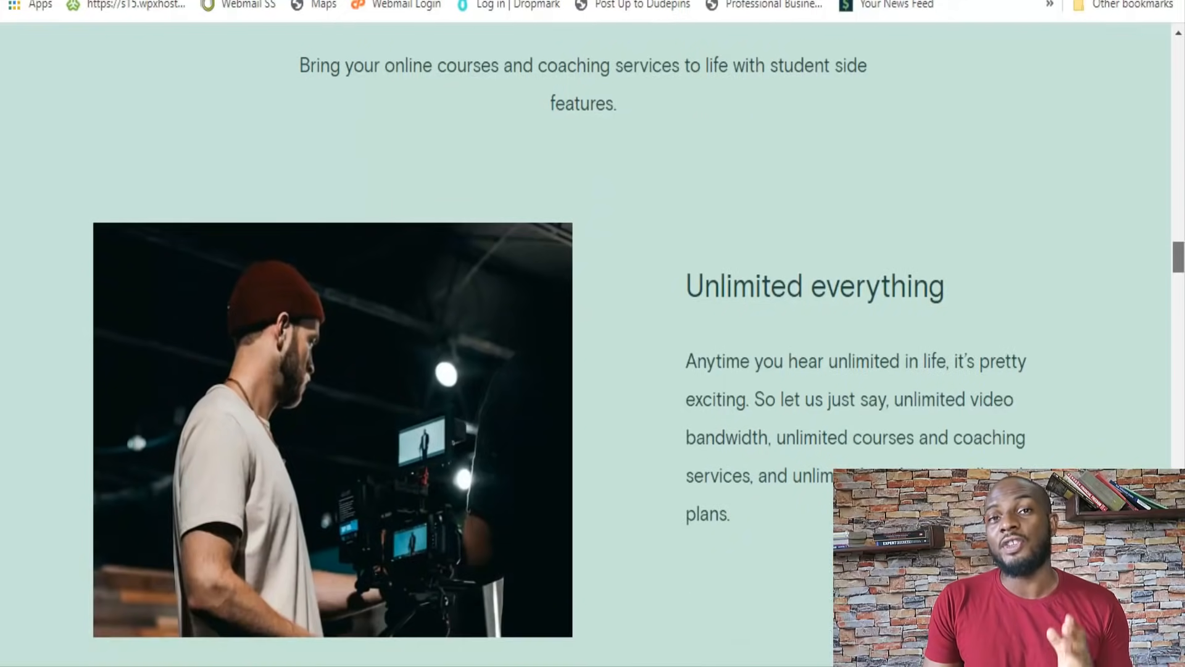
{"action": "scroll", "coordinate": [592, 346], "scroll_direction": "down", "scroll_amount": 4}
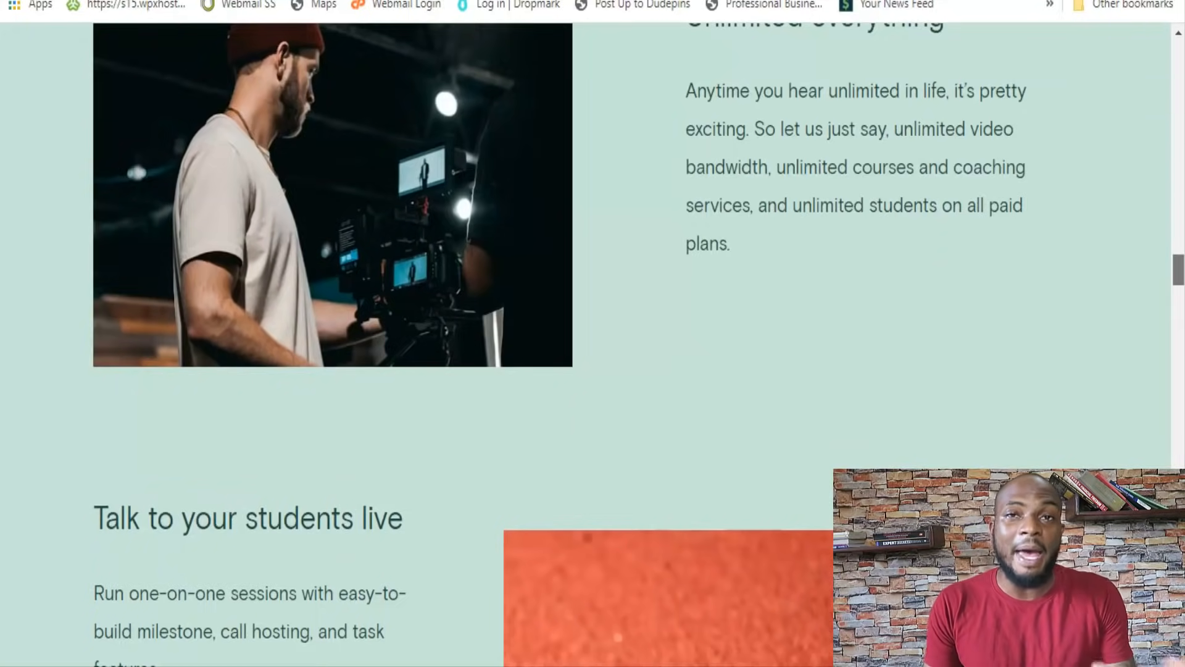
{"action": "scroll", "coordinate": [592, 345], "scroll_direction": "down", "scroll_amount": 4}
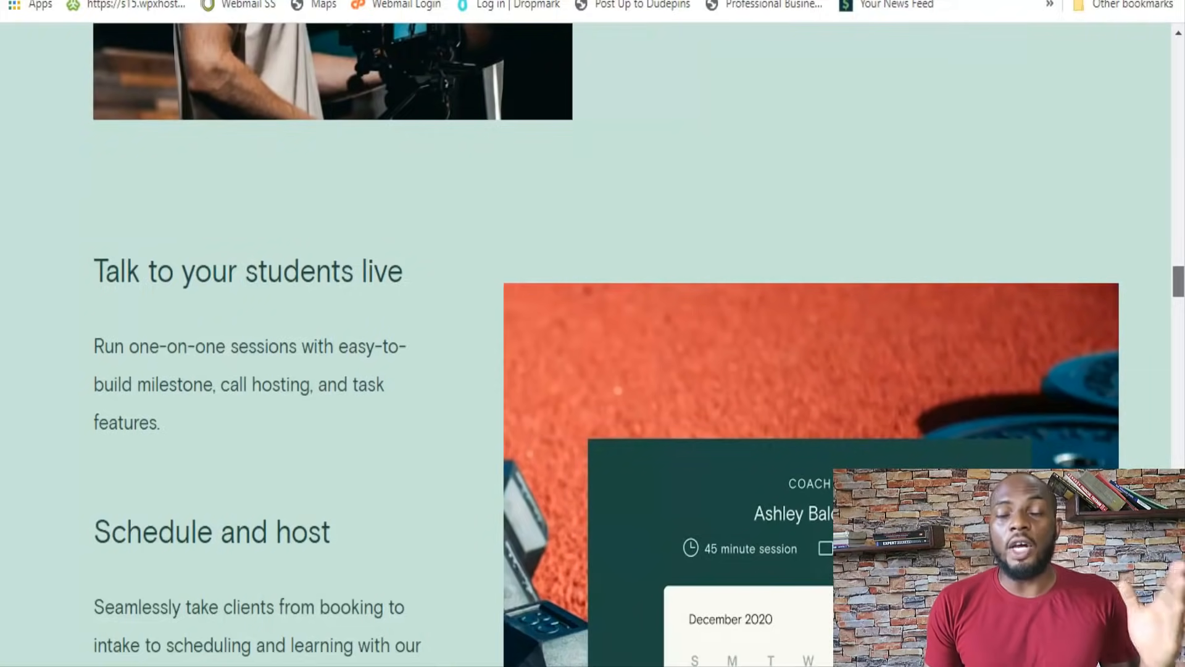
{"action": "scroll", "coordinate": [593, 345], "scroll_direction": "down", "scroll_amount": 3}
{"action": "scroll", "coordinate": [592, 345], "scroll_direction": "down", "scroll_amount": 4}
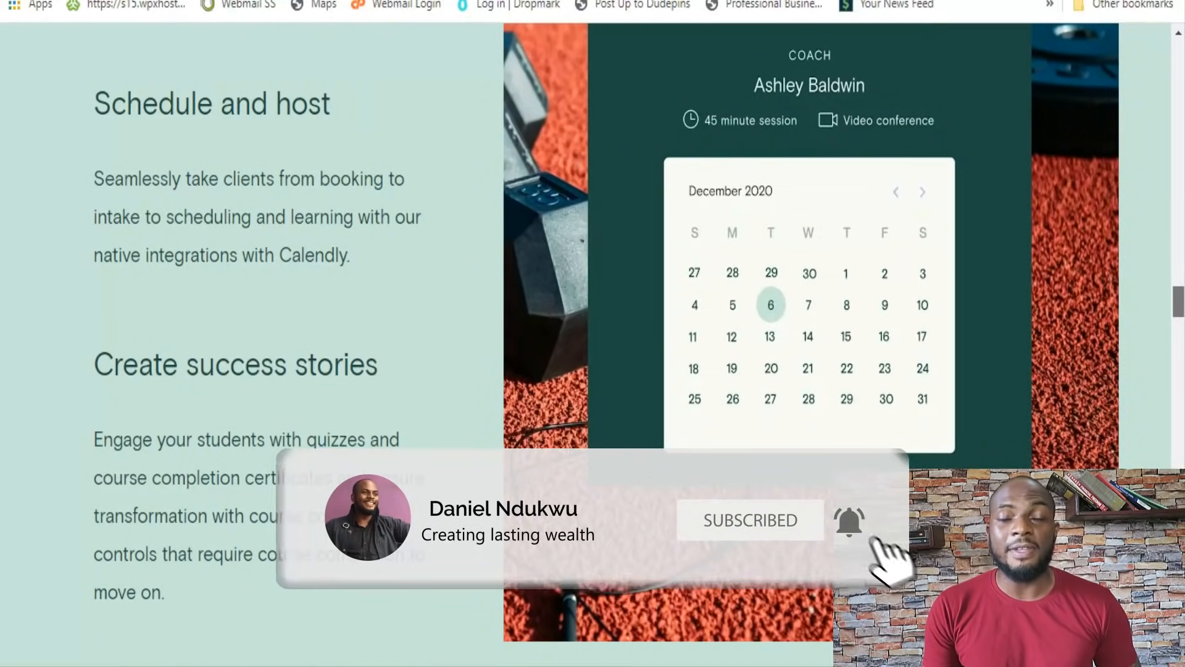
{"action": "scroll", "coordinate": [593, 345], "scroll_direction": "down", "scroll_amount": 7}
{"action": "scroll", "coordinate": [593, 346], "scroll_direction": "down", "scroll_amount": 3}
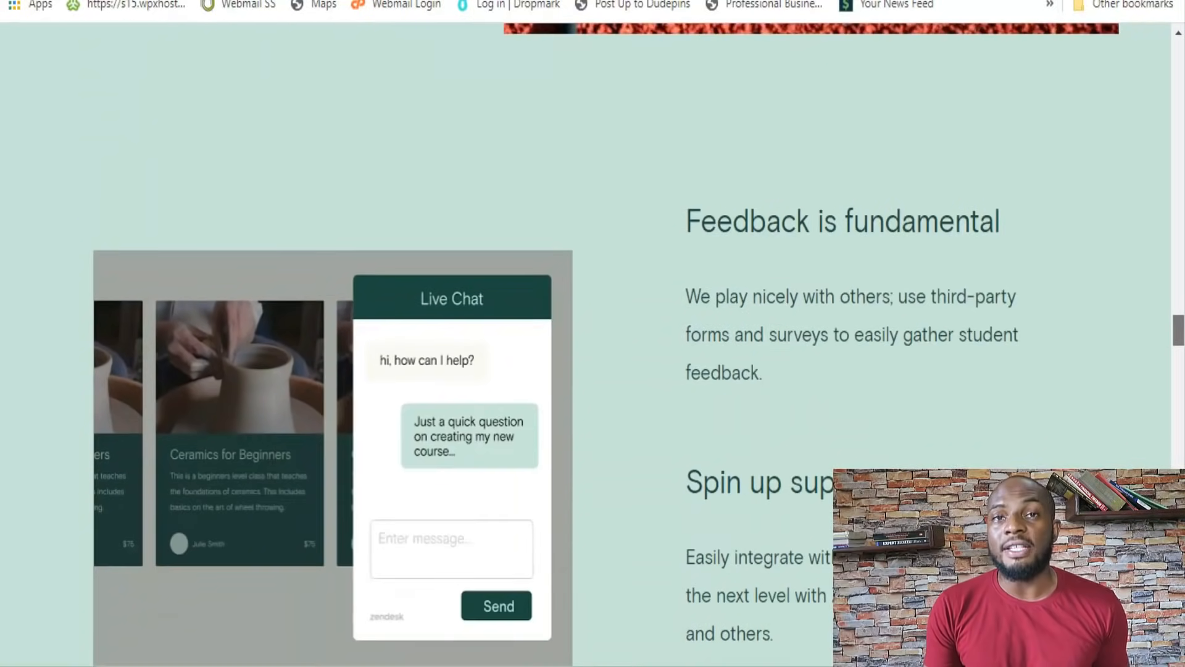
{"action": "scroll", "coordinate": [593, 346], "scroll_direction": "down", "scroll_amount": 6}
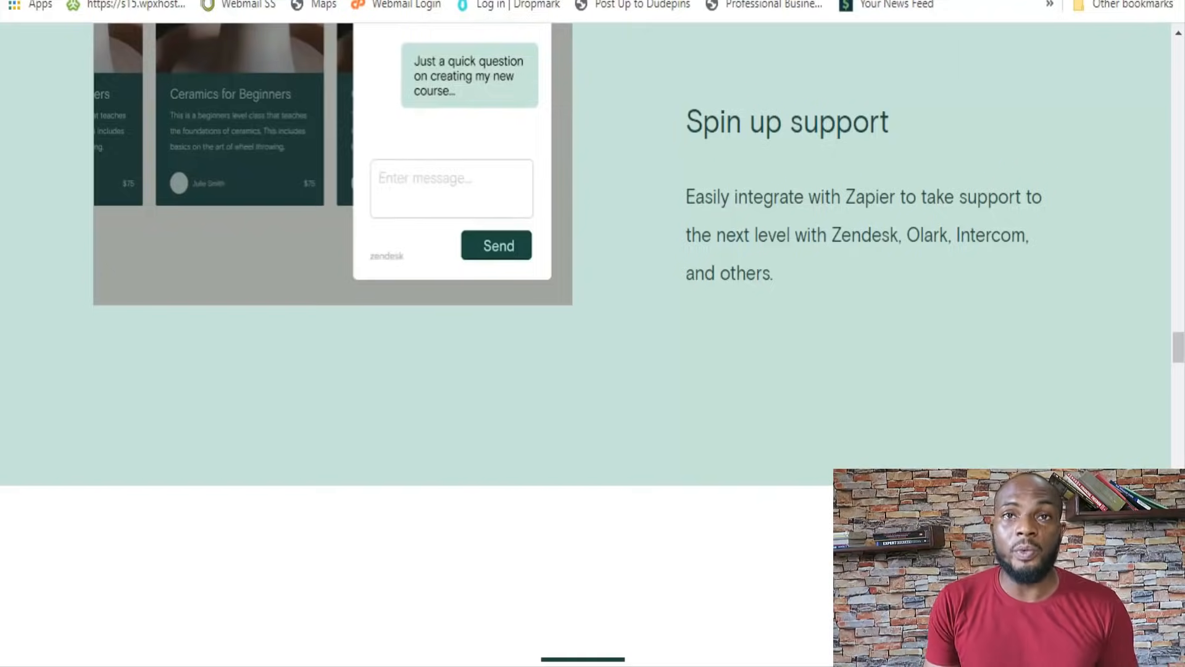
Examine the Monetization section on pricing options, affiliate marketing, international payments, payouts and tax handling
{"action": "scroll", "coordinate": [586, 247], "scroll_direction": "down", "scroll_amount": 10}
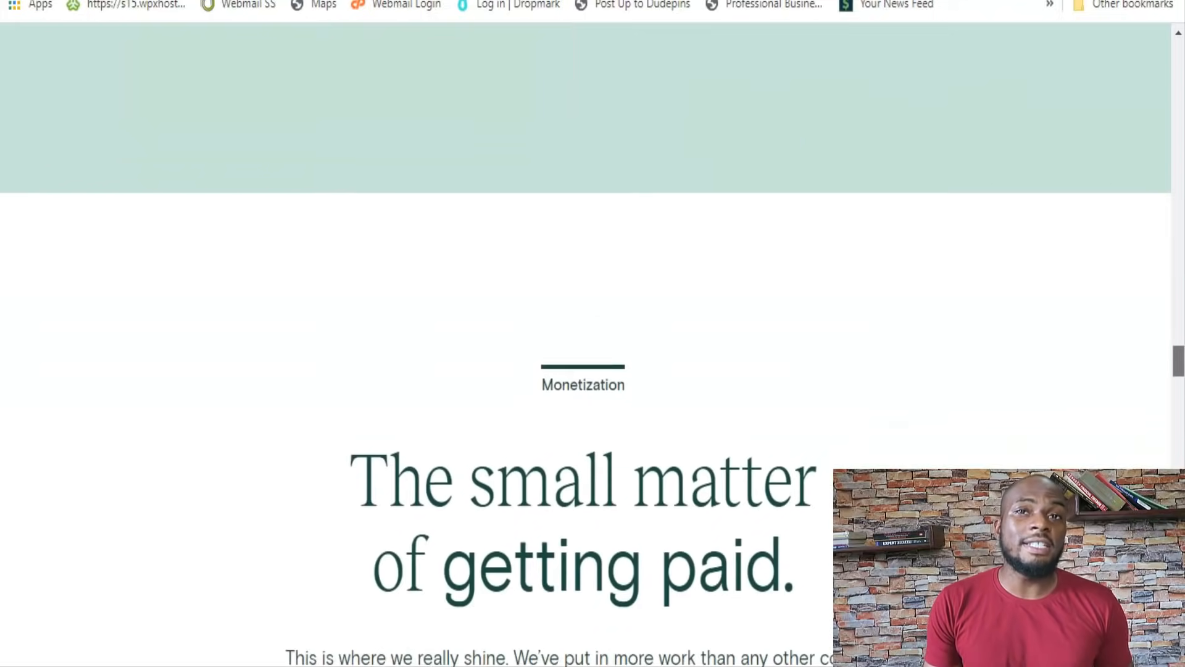
{"action": "scroll", "coordinate": [586, 333], "scroll_direction": "down", "scroll_amount": 2}
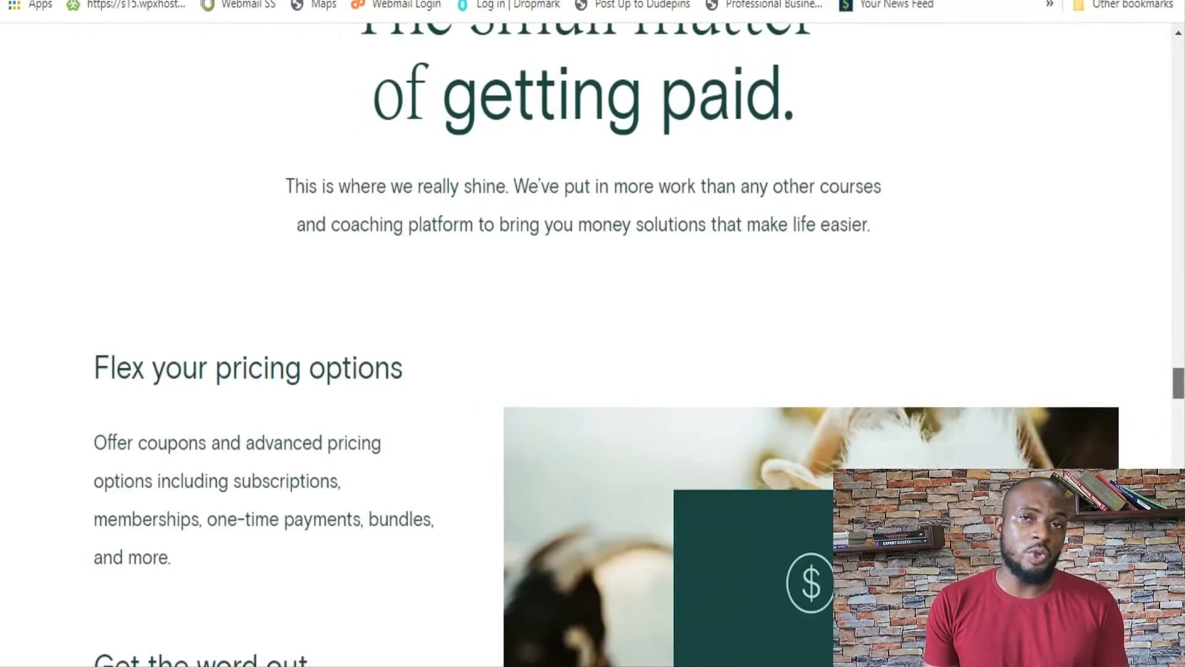
{"action": "scroll", "coordinate": [593, 334], "scroll_direction": "down", "scroll_amount": 12}
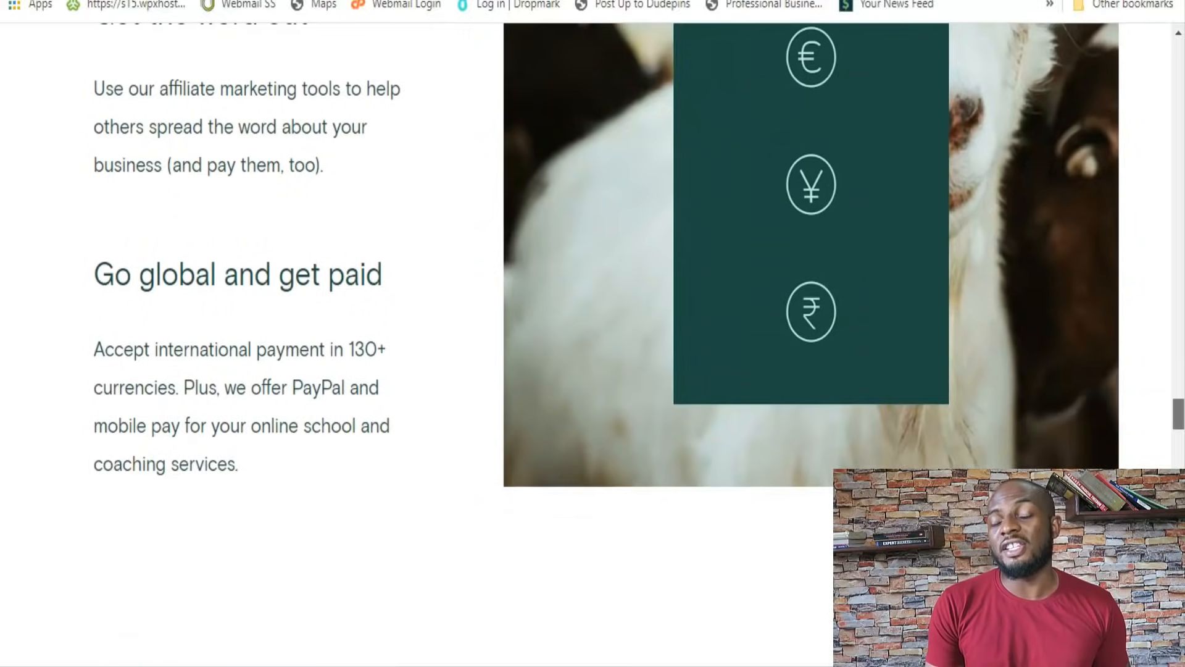
{"action": "scroll", "coordinate": [592, 333], "scroll_direction": "down", "scroll_amount": 12}
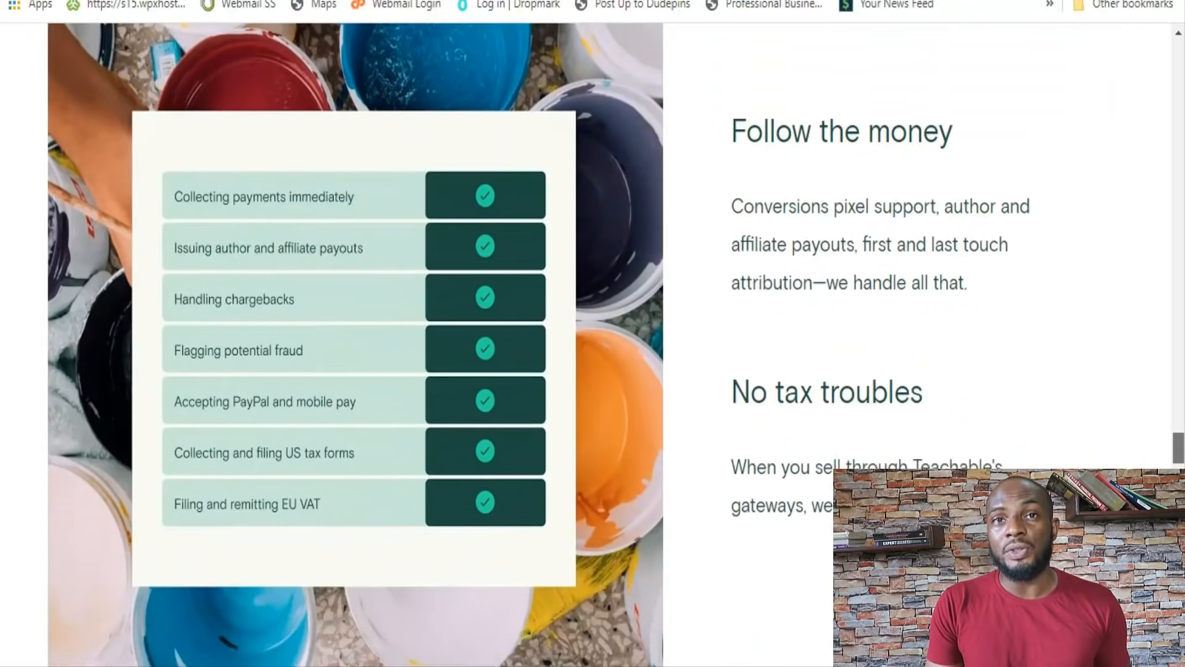
{"action": "scroll", "coordinate": [592, 333], "scroll_direction": "down", "scroll_amount": 13}
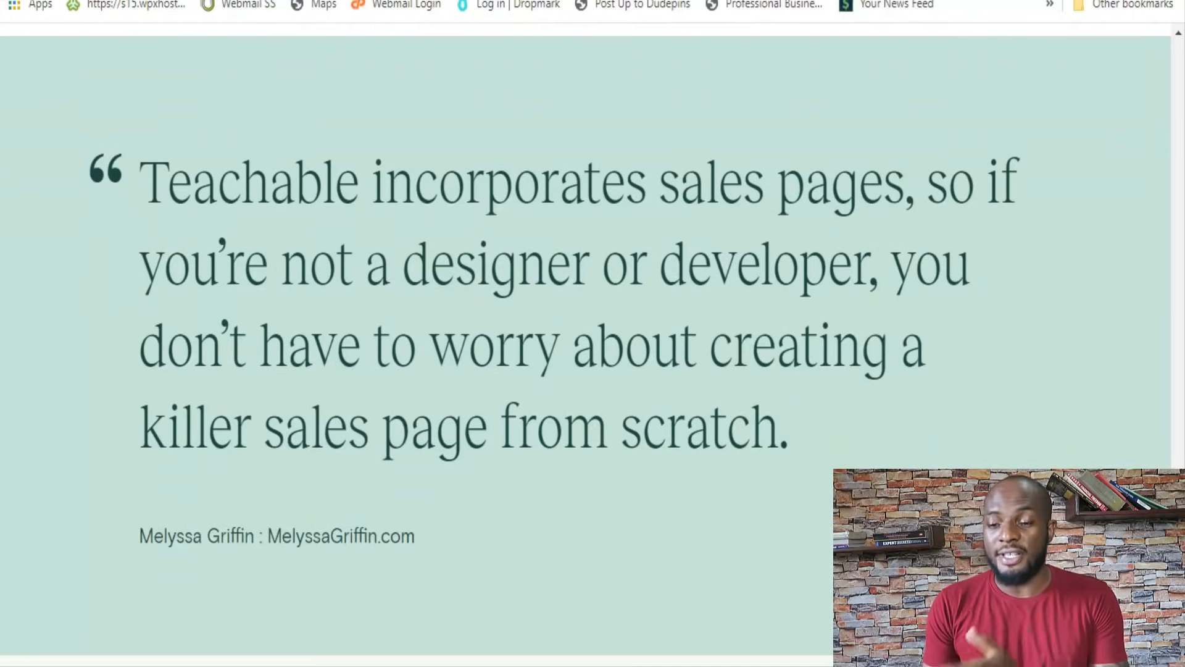
Read the Hosting & Security section on data ownership, monitoring, upgrades and SSL protection
{"action": "scroll", "coordinate": [592, 333], "scroll_direction": "down", "scroll_amount": 12}
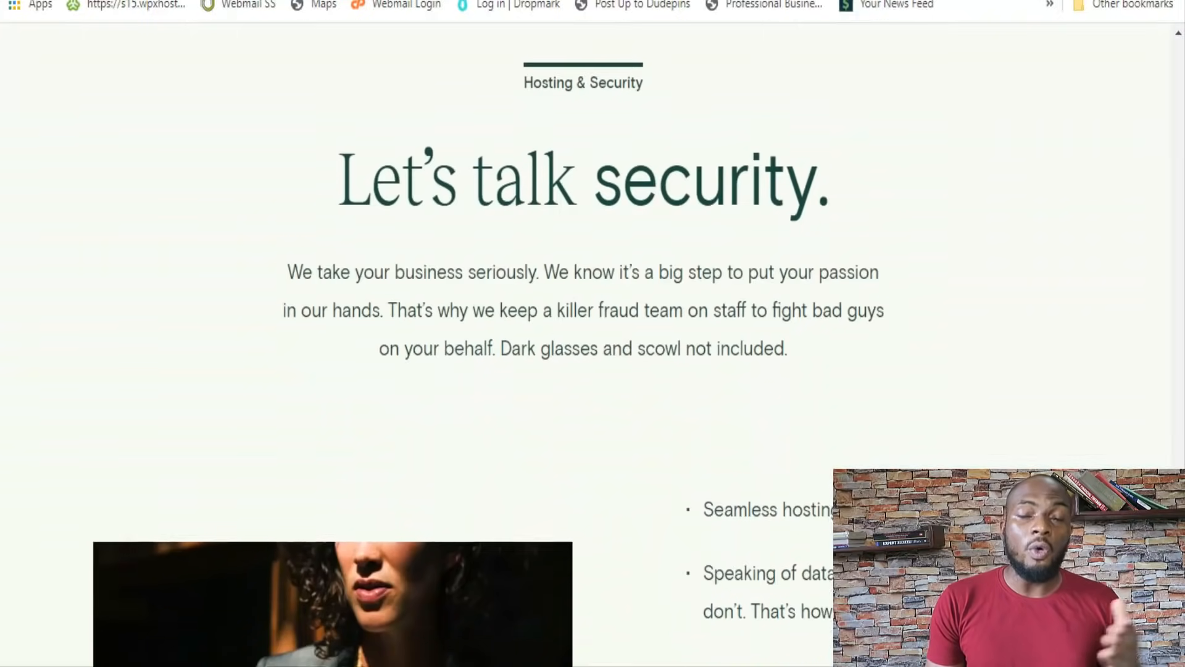
{"action": "scroll", "coordinate": [593, 333], "scroll_direction": "down", "scroll_amount": 6}
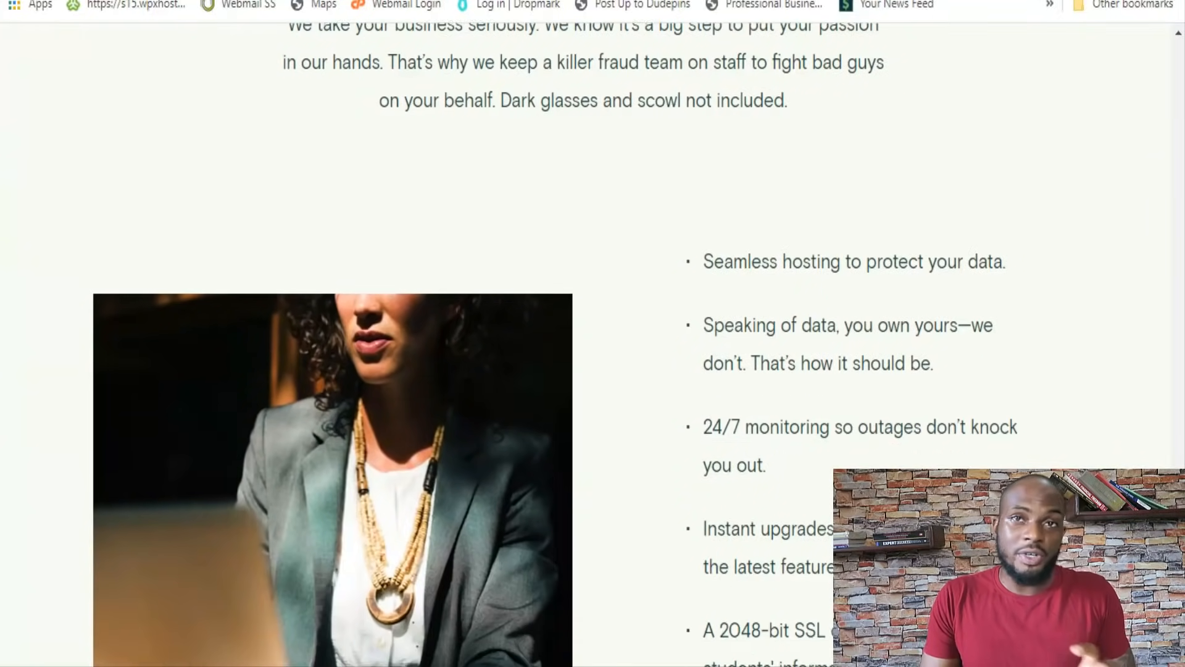
{"action": "scroll", "coordinate": [592, 333], "scroll_direction": "down", "scroll_amount": 1}
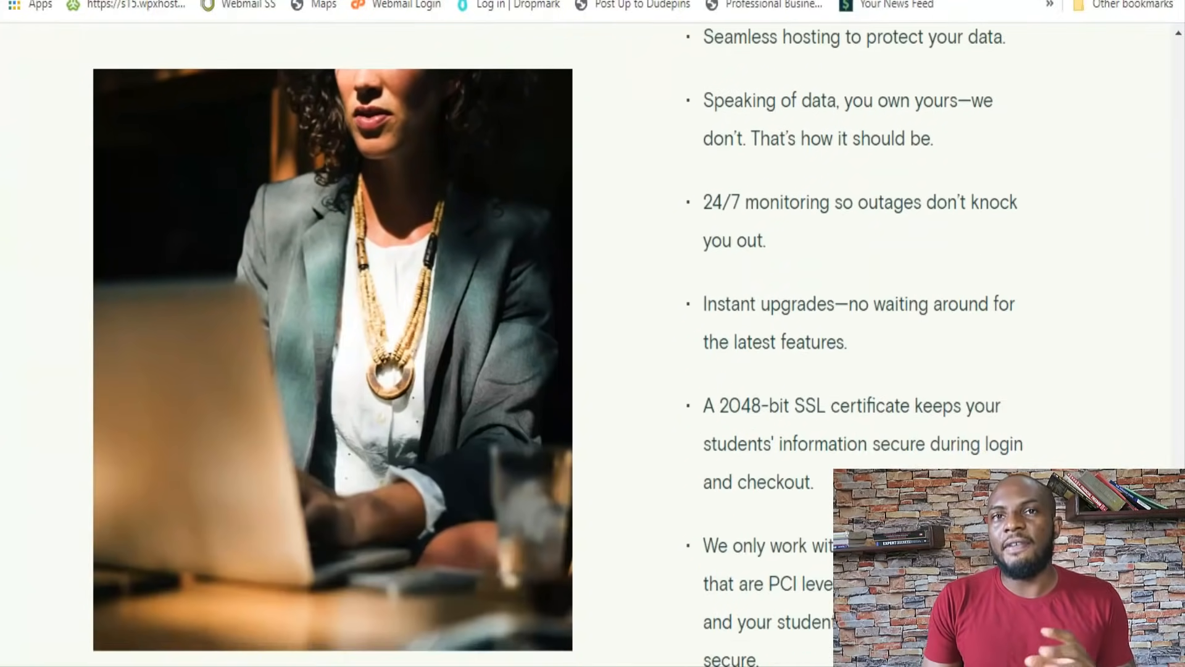
{"action": "scroll", "coordinate": [593, 333], "scroll_direction": "down", "scroll_amount": 8}
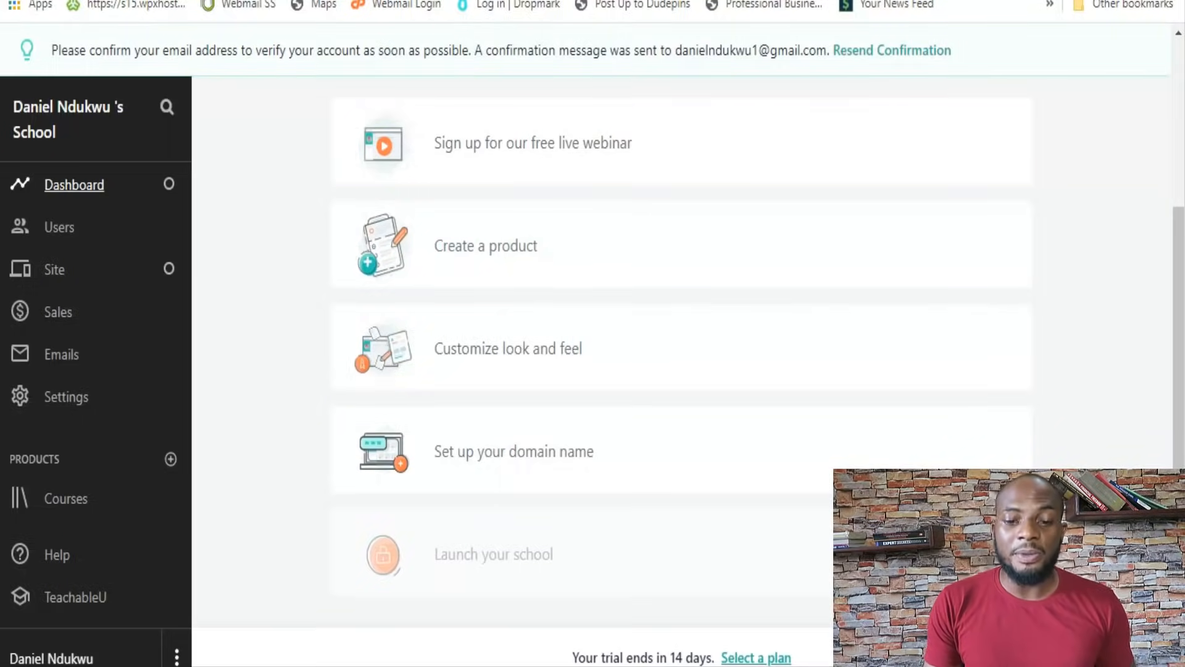
Switch from the school dashboard to Teachable's pricing page and compare the features of the monthly Basic, Pro and Business plans
{"action": "scroll", "coordinate": [679, 371], "scroll_direction": "up", "scroll_amount": 2}
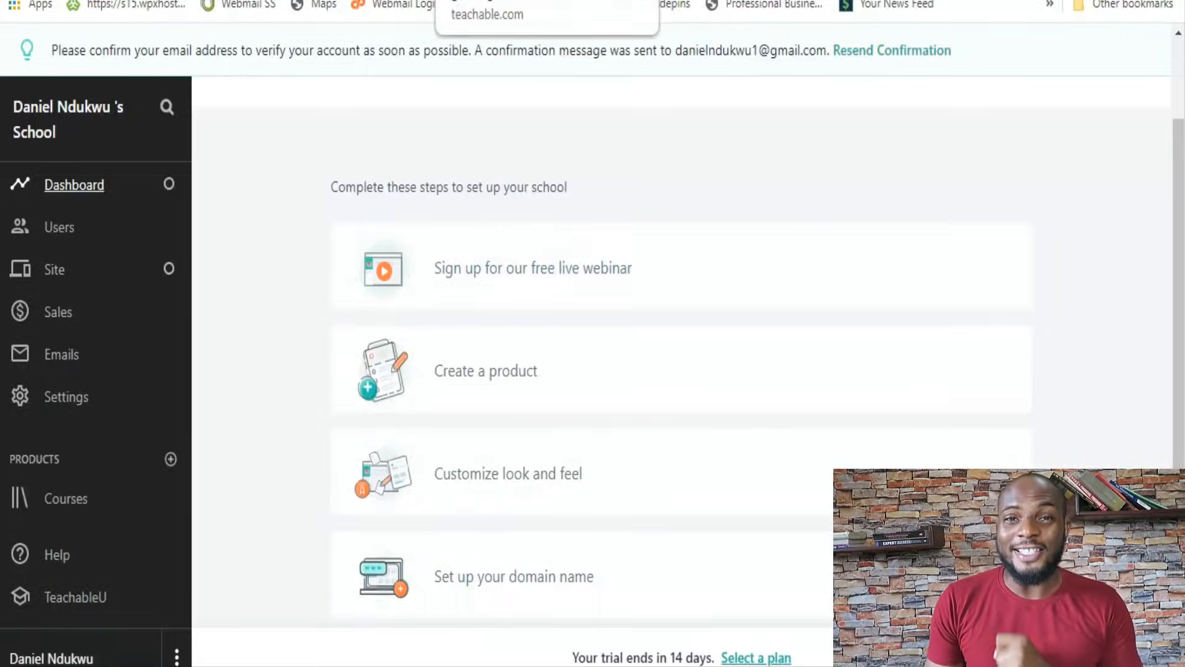
{"action": "left_click", "coordinate": [489, 1]}
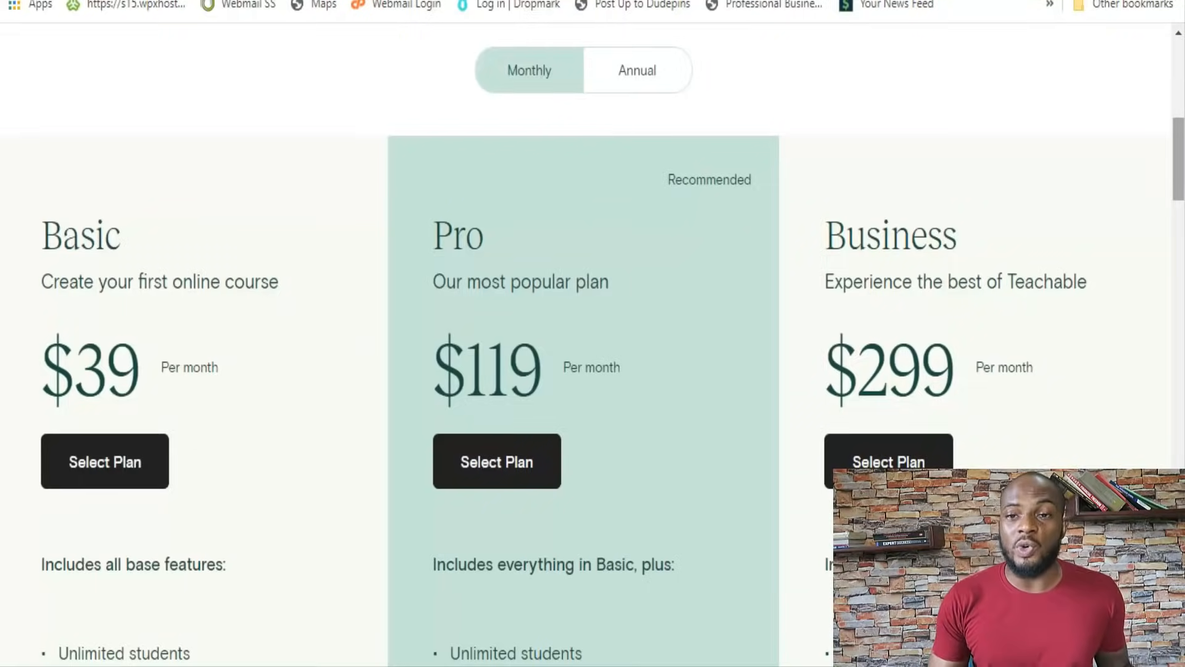
{"action": "scroll", "coordinate": [592, 345], "scroll_direction": "down", "scroll_amount": 3}
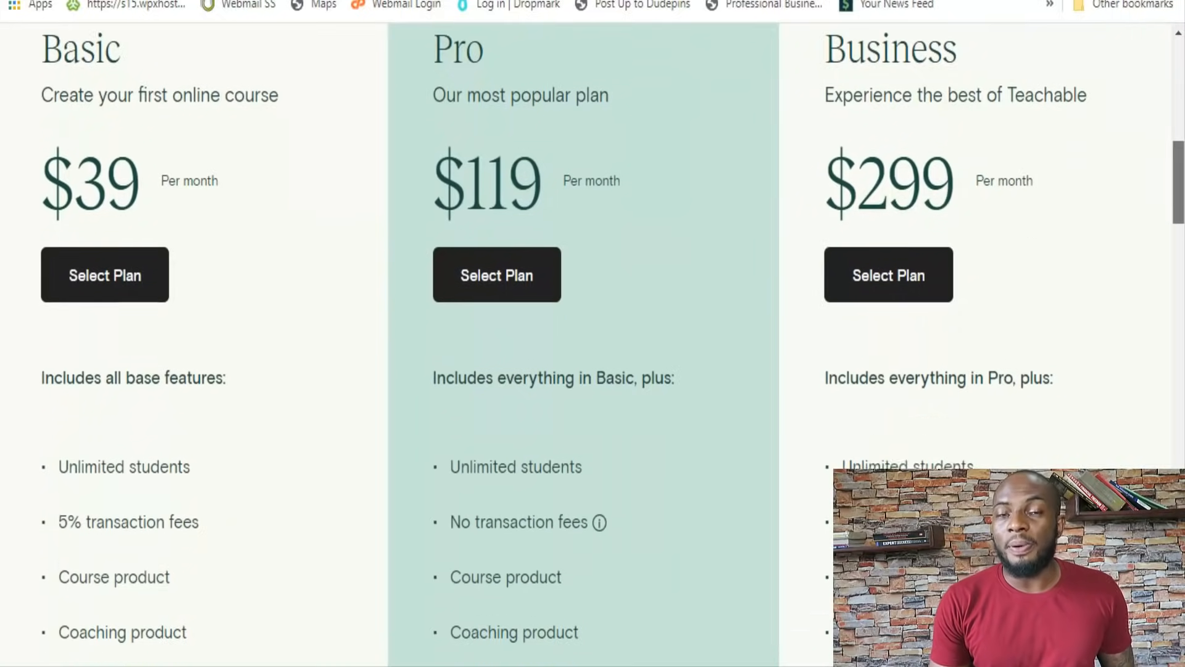
{"action": "scroll", "coordinate": [593, 346], "scroll_direction": "down", "scroll_amount": 1}
{"action": "scroll", "coordinate": [592, 345], "scroll_direction": "down", "scroll_amount": 4}
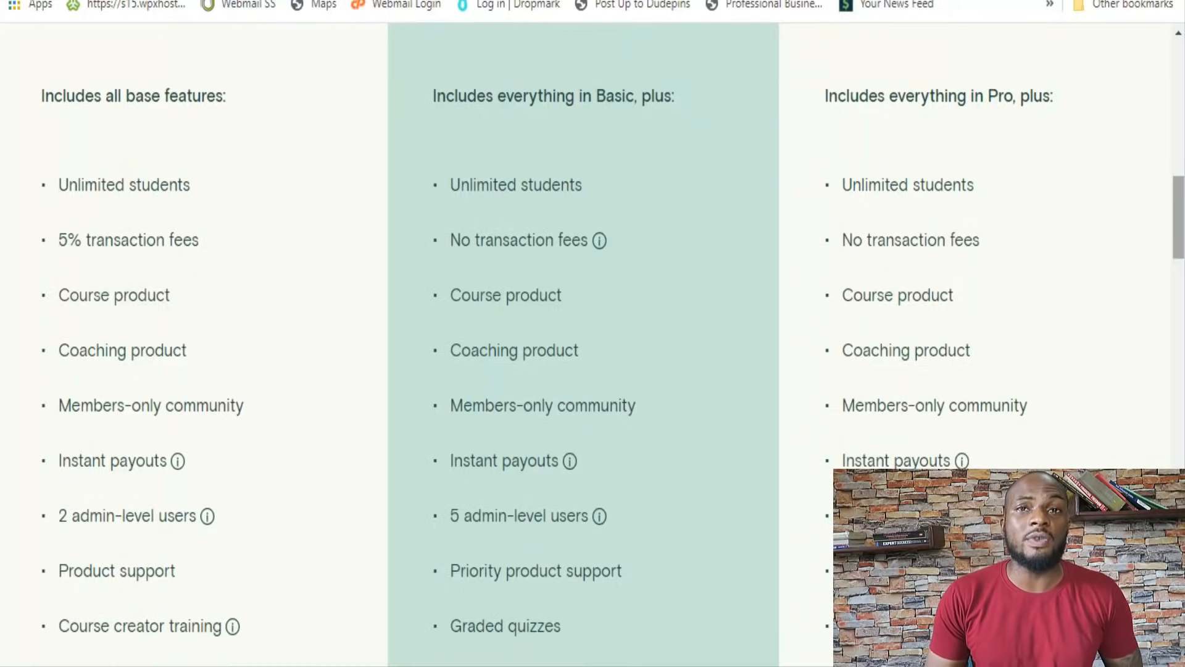
{"action": "scroll", "coordinate": [592, 346], "scroll_direction": "down", "scroll_amount": 6}
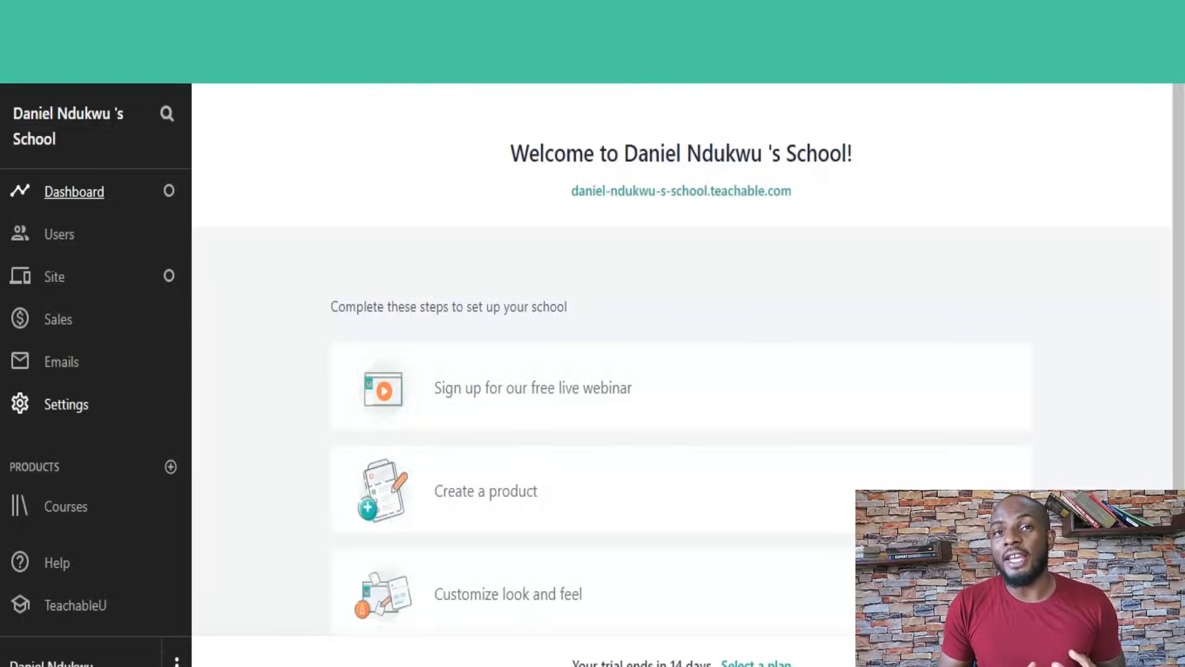
Open the school's general settings and go on to its Payments settings
{"action": "left_click", "coordinate": [66, 404]}
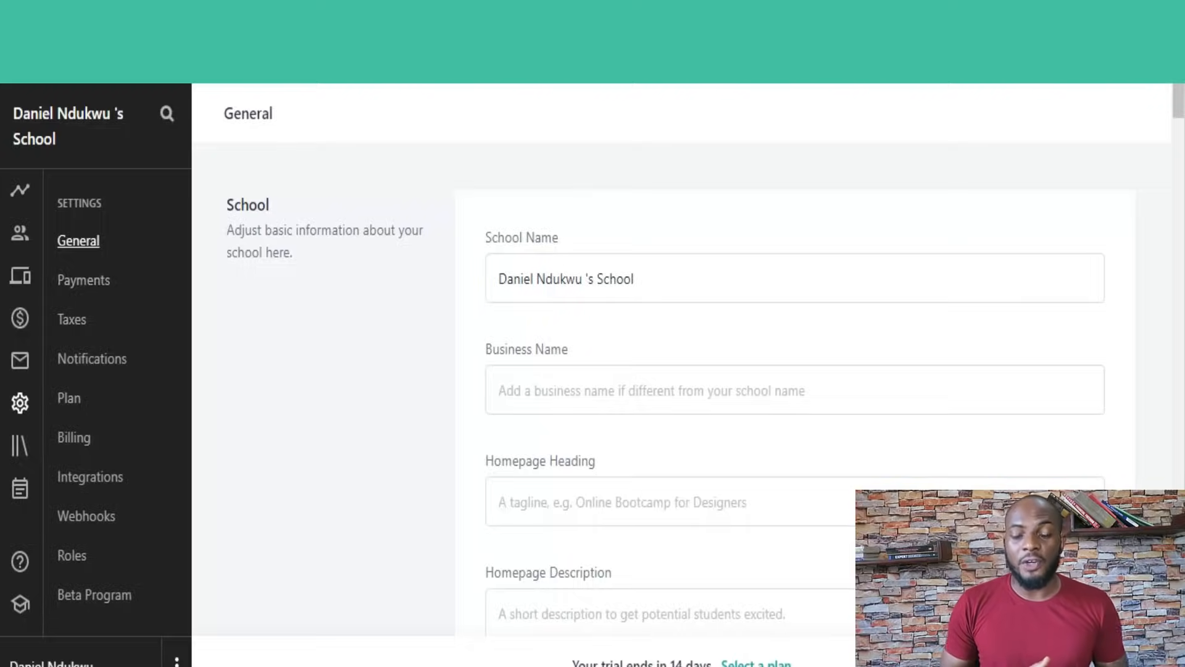
{"action": "left_click", "coordinate": [83, 280]}
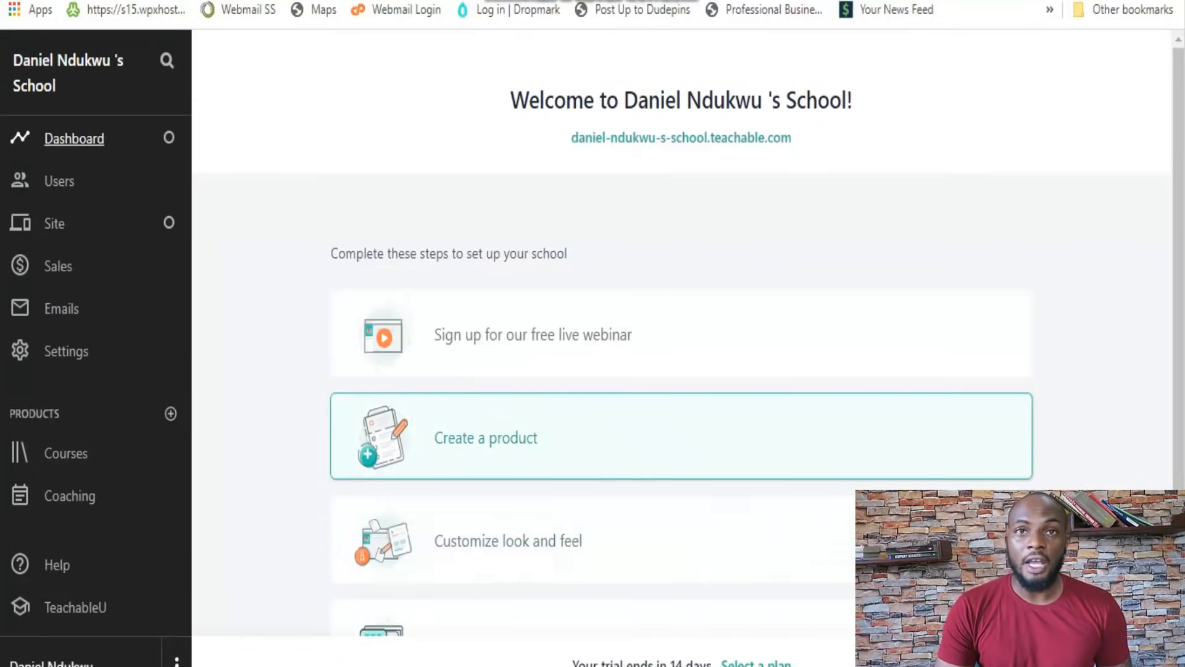
Start a new product of type Course and select the existing author for "Cool course tutorial"
{"action": "left_click", "coordinate": [586, 437]}
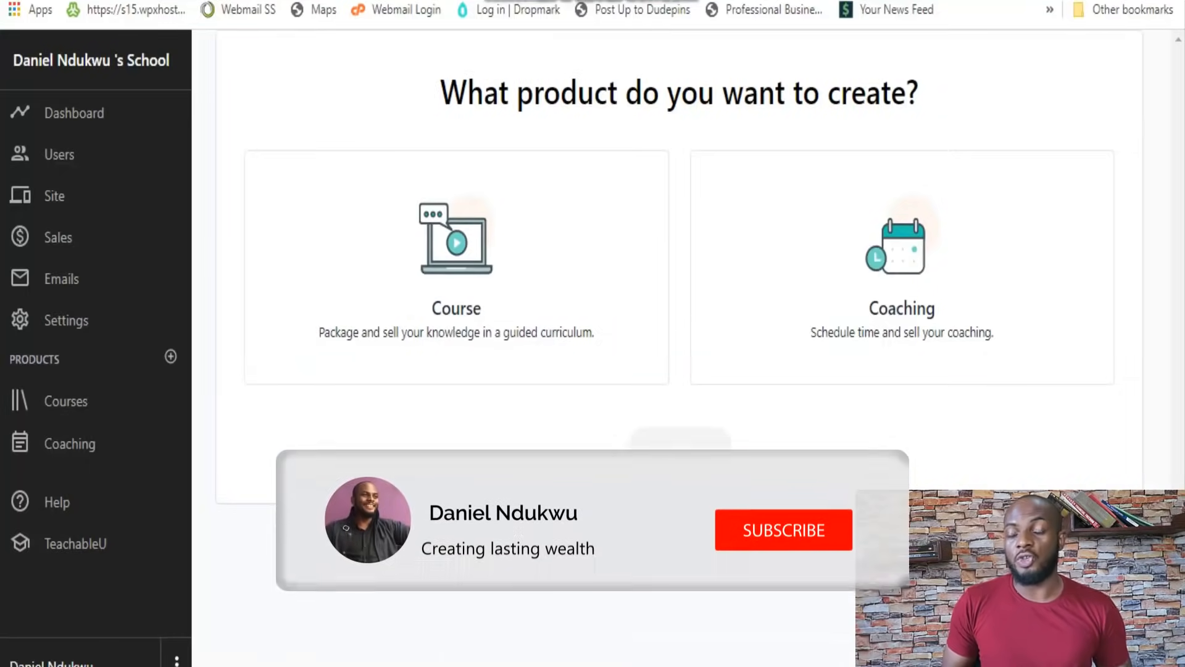
{"action": "left_click", "coordinate": [456, 278]}
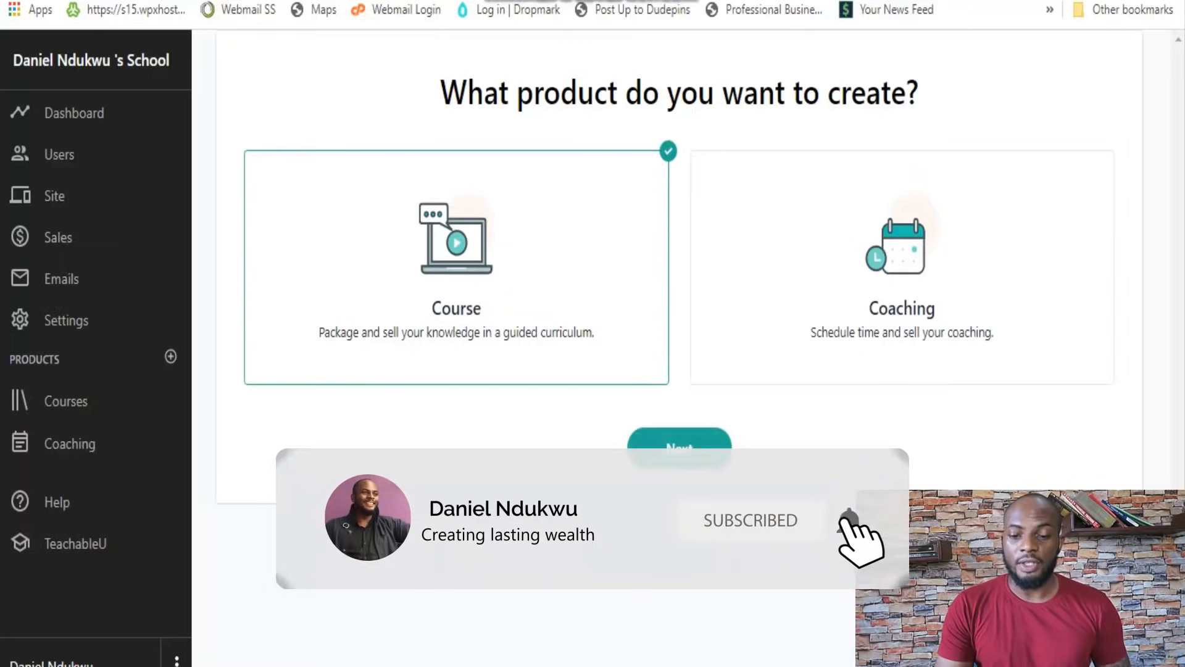
{"action": "left_click", "coordinate": [679, 447]}
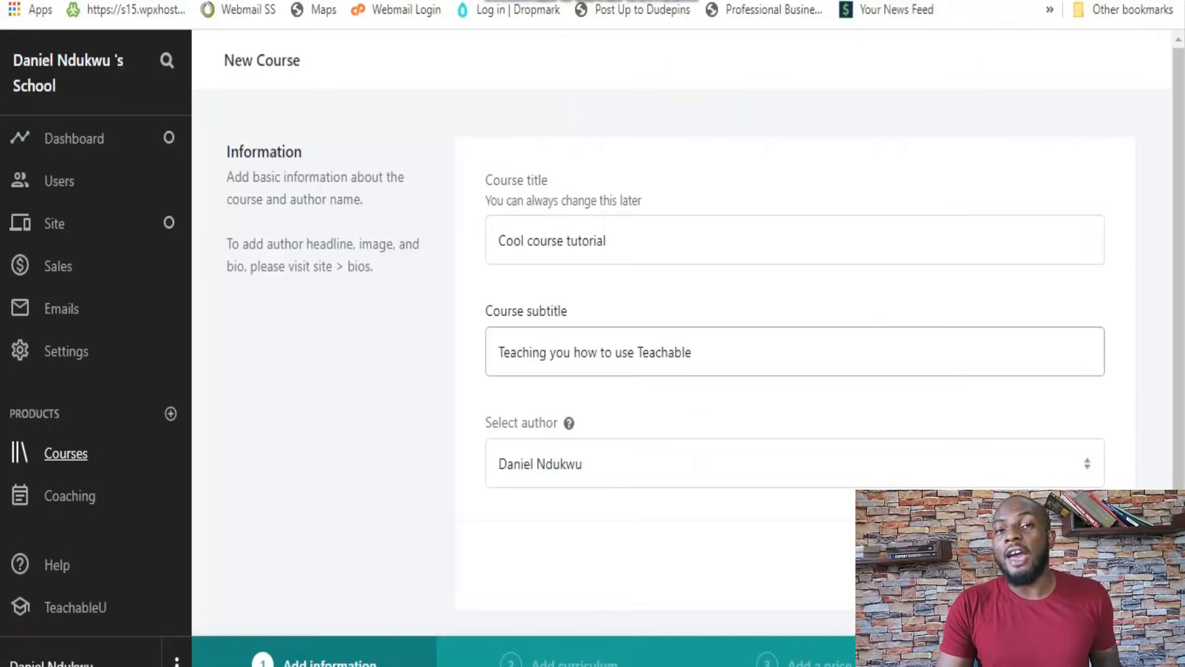
{"action": "left_click", "coordinate": [794, 464]}
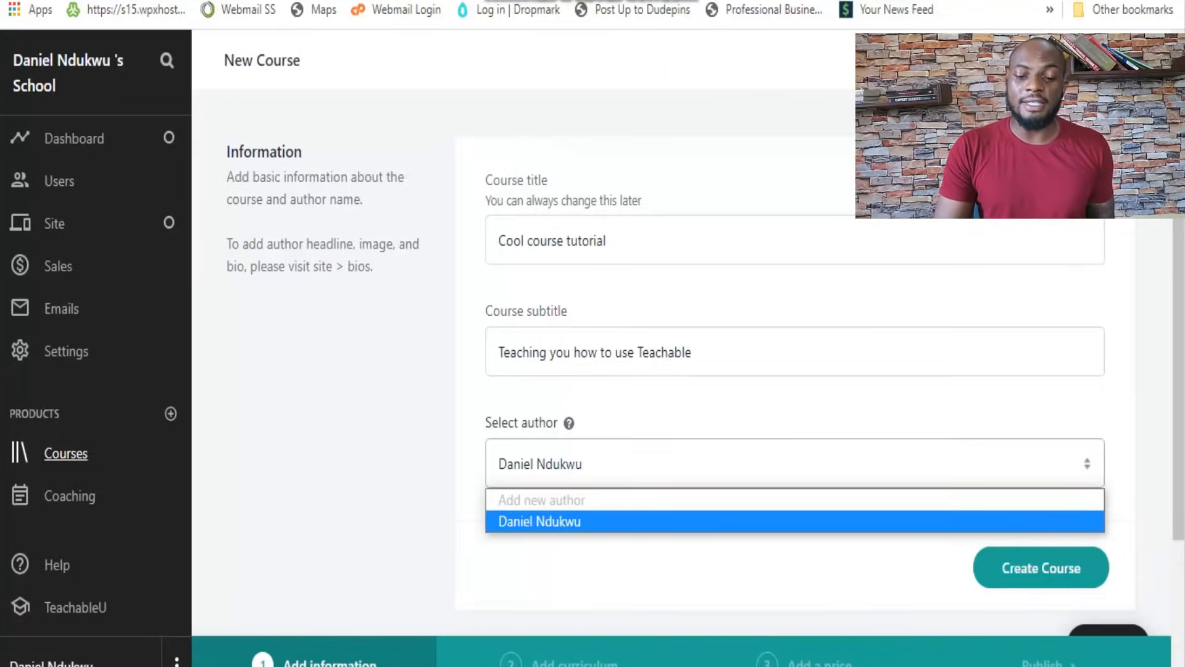
{"action": "left_click", "coordinate": [794, 521]}
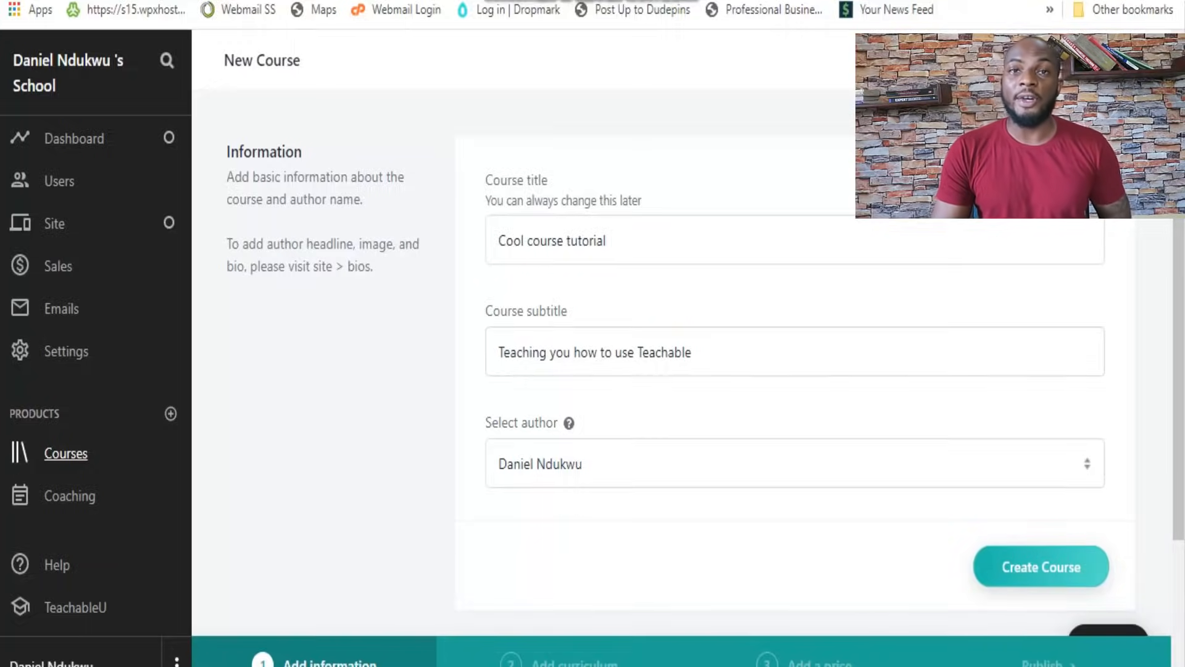
Create the course "Cool course tutorial" and open its information settings
{"action": "left_click", "coordinate": [1041, 566]}
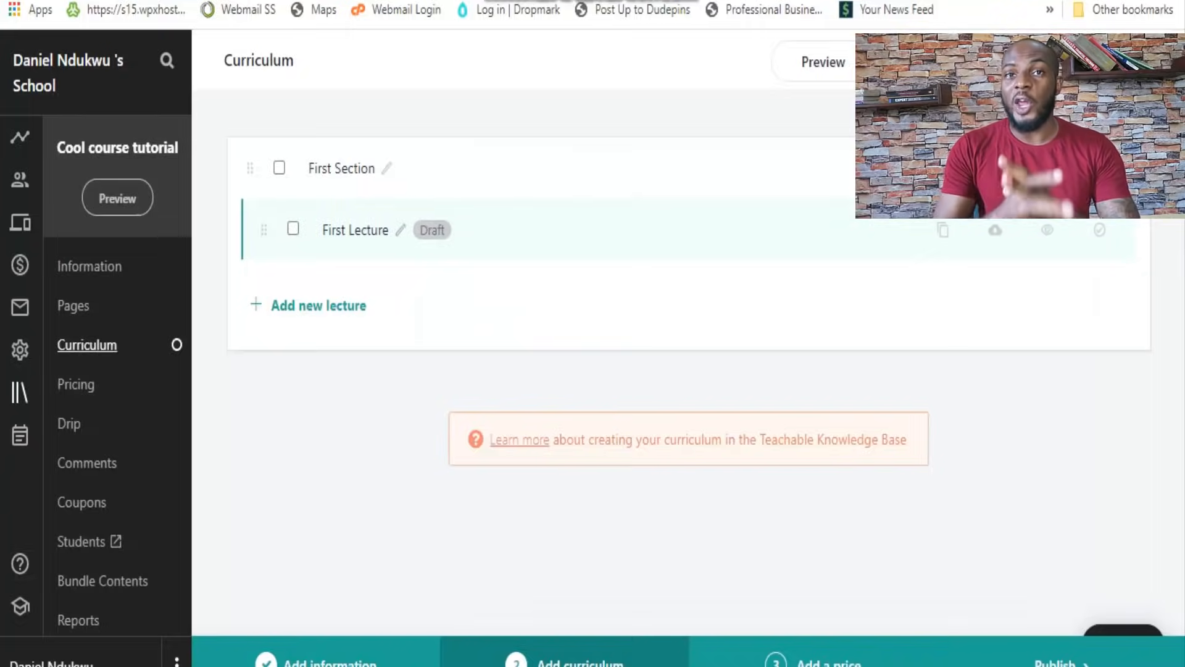
{"action": "left_click", "coordinate": [89, 266]}
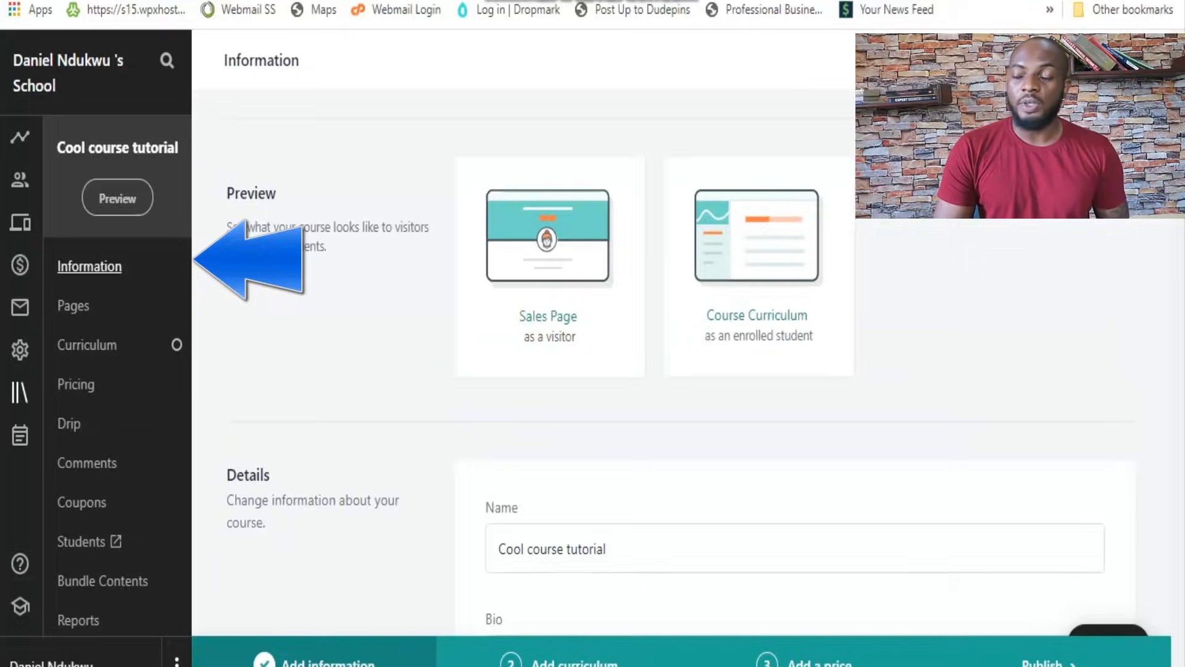
Examine the course's details, new bio option, categories, branding and post-purchase page settings
{"action": "scroll", "coordinate": [679, 370], "scroll_direction": "down", "scroll_amount": 6}
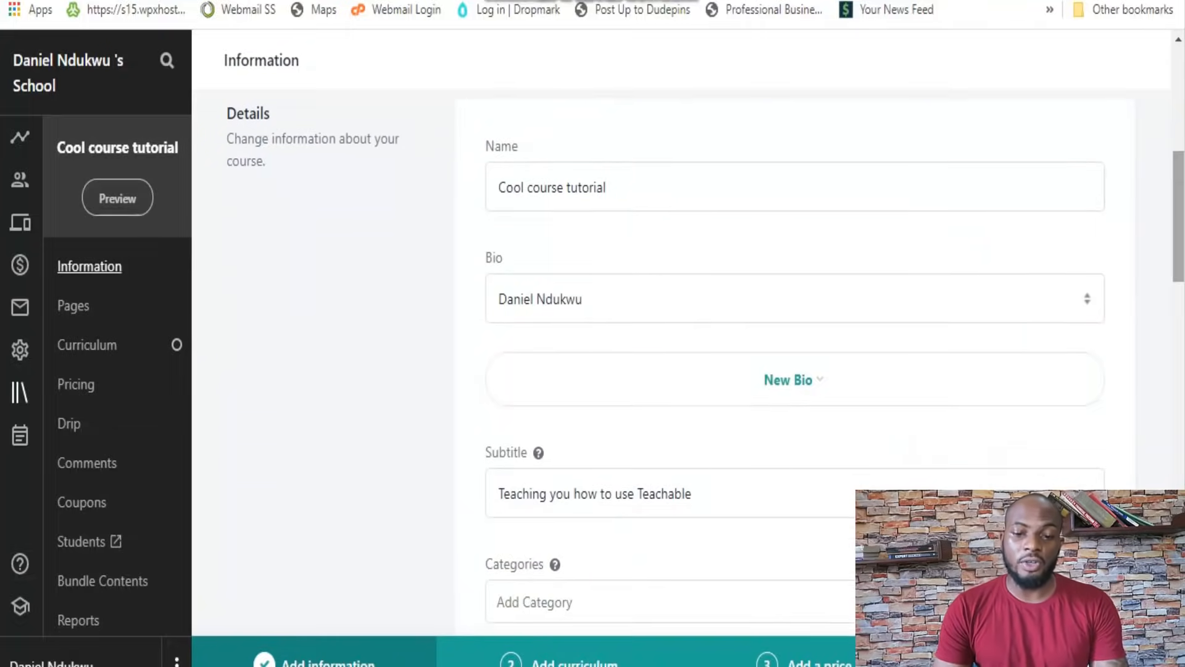
{"action": "left_click", "coordinate": [794, 380]}
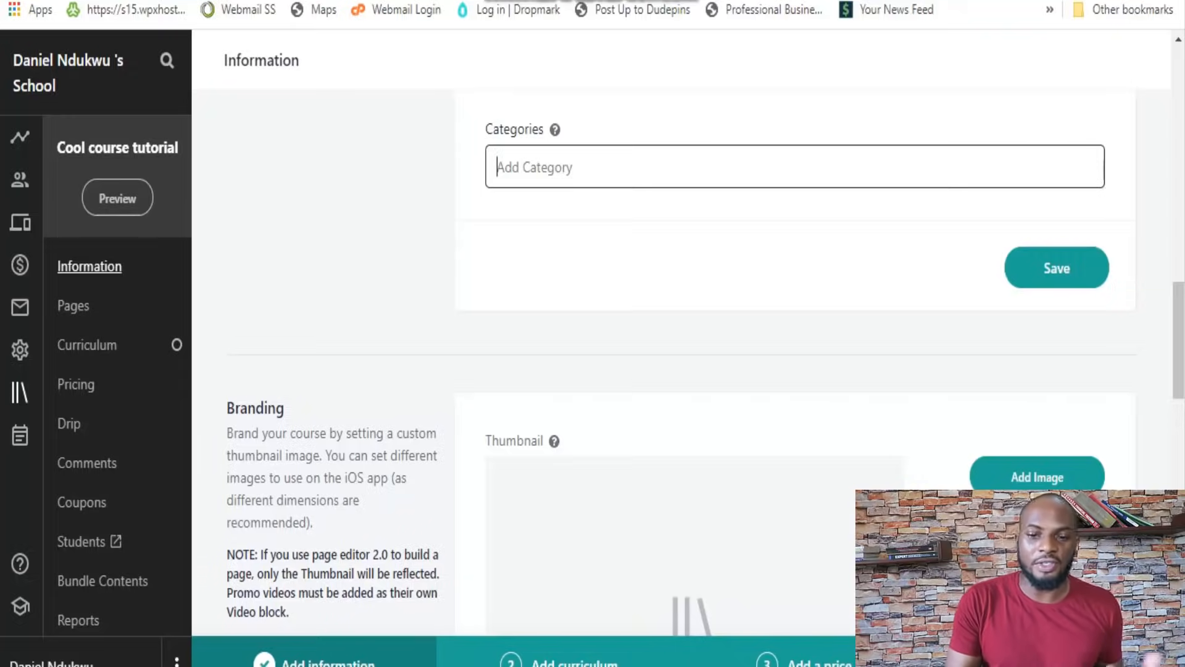
{"action": "scroll", "coordinate": [679, 370], "scroll_direction": "down", "scroll_amount": 4}
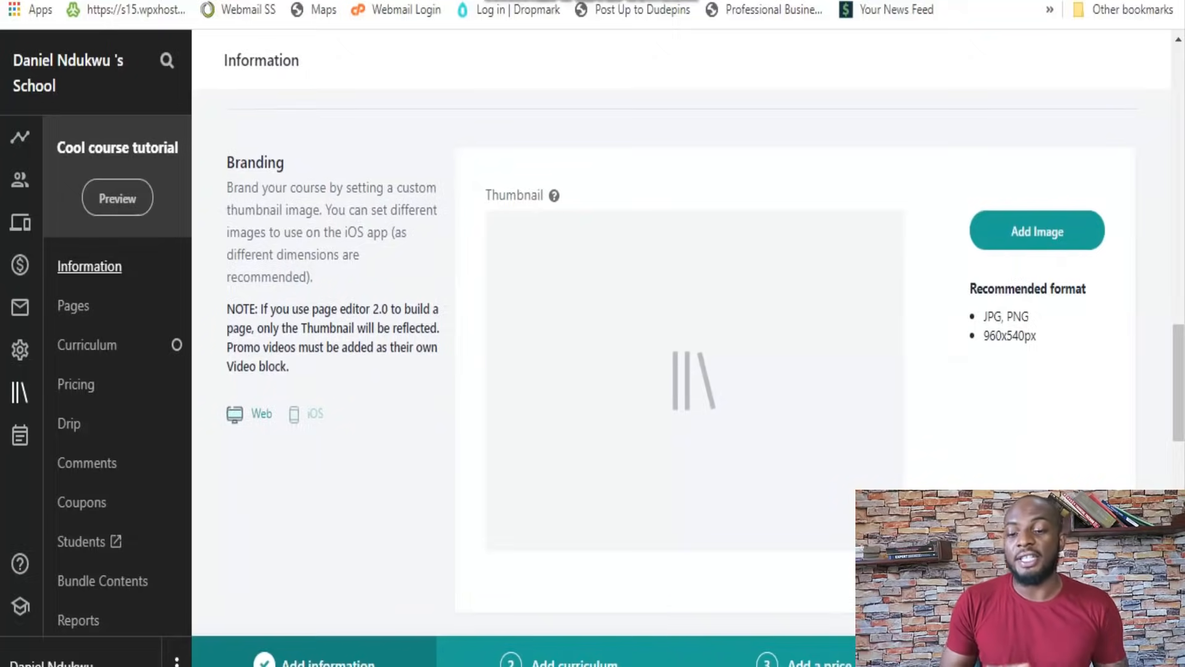
{"action": "scroll", "coordinate": [679, 370], "scroll_direction": "down", "scroll_amount": 8}
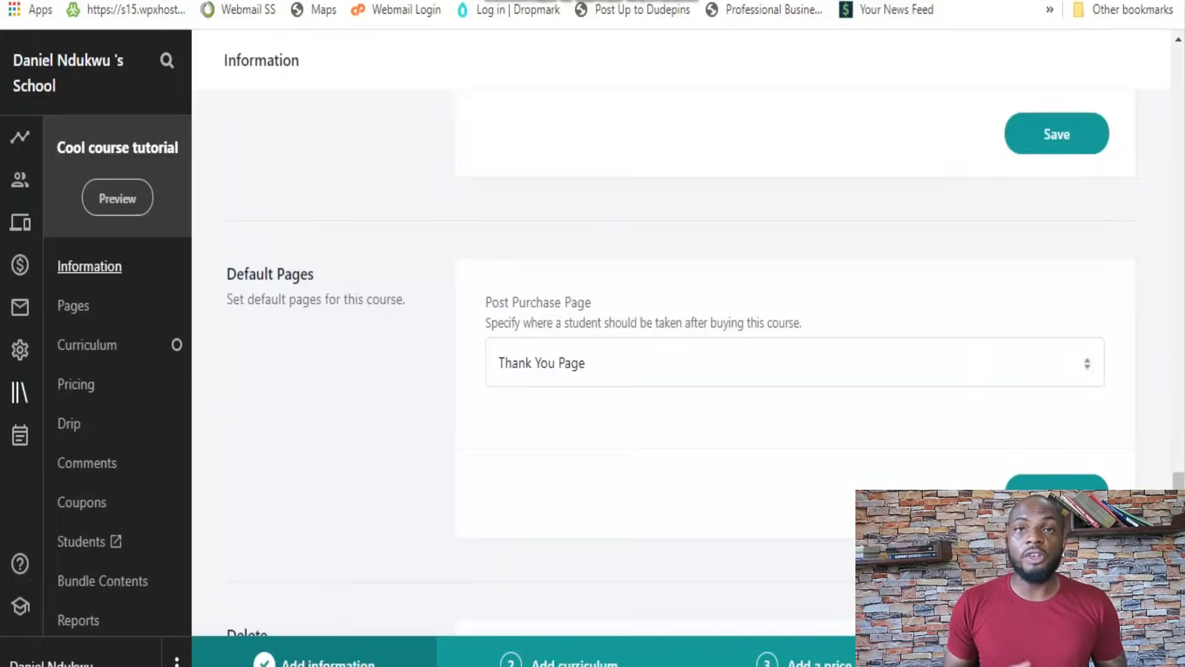
{"action": "left_click", "coordinate": [795, 363]}
{"action": "left_click", "coordinate": [679, 513]}
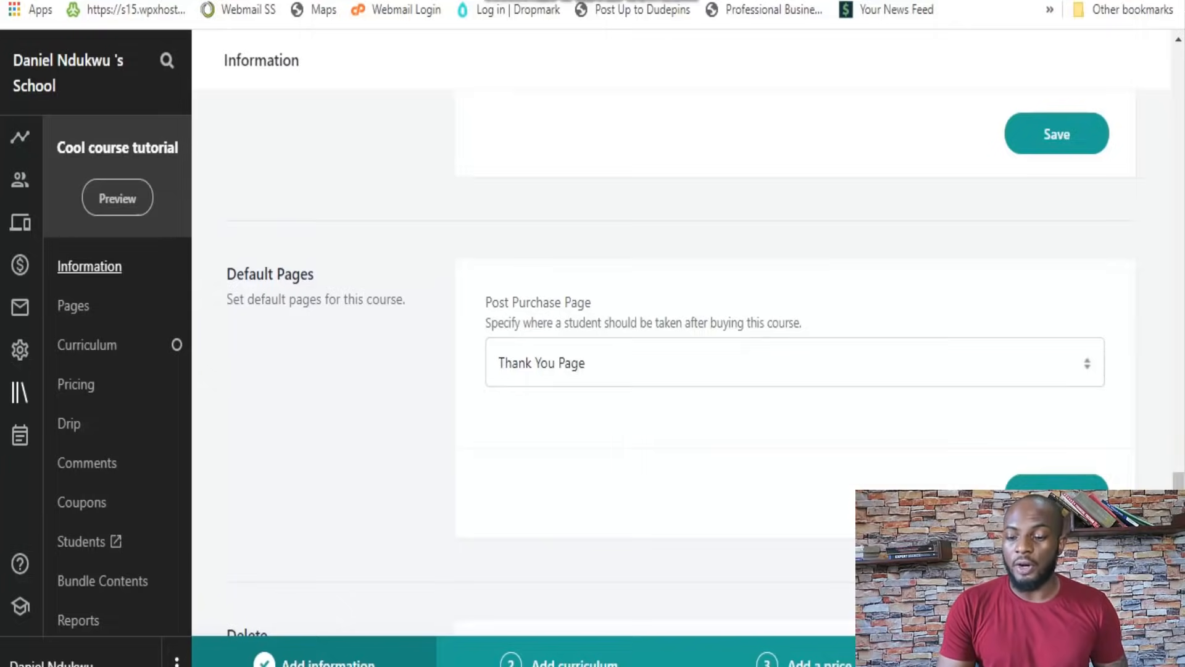
{"action": "scroll", "coordinate": [679, 432], "scroll_direction": "down", "scroll_amount": 6}
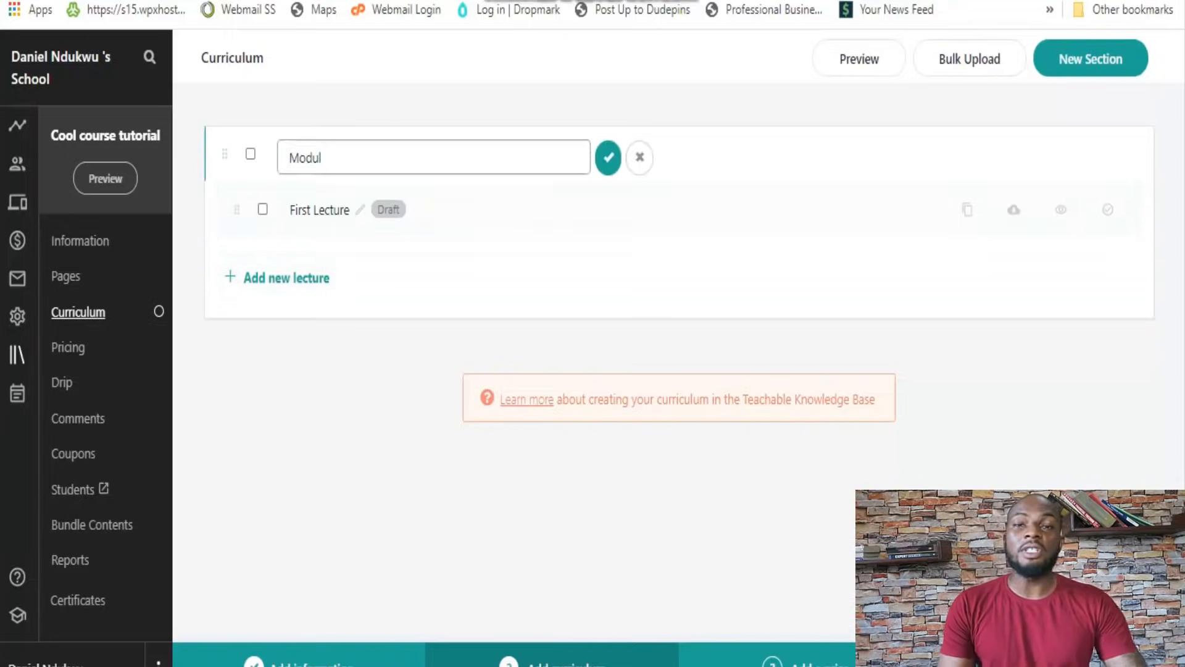
Rename the first curriculum section as "Module 1" and add the lectures "Lecture 2" and "Lecture 3" to it
{"action": "key", "text": "Delete"}
{"action": "key", "text": "Delete"}
{"action": "key", "text": "Delete"}
{"action": "key", "text": "Delete"}
{"action": "key", "text": "Delete"}
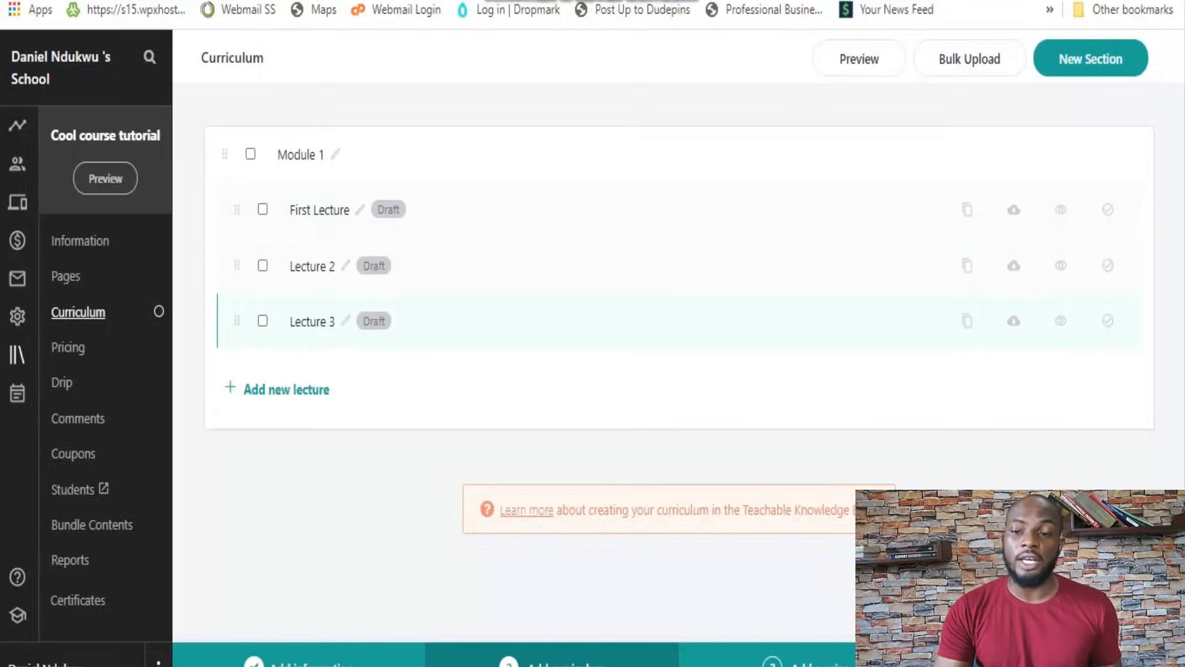
Create a section named "Module 2" and add the lectures "Lecture 1", "Lexture 2" and "Lecture 3" to it
{"action": "left_click", "coordinate": [1090, 58]}
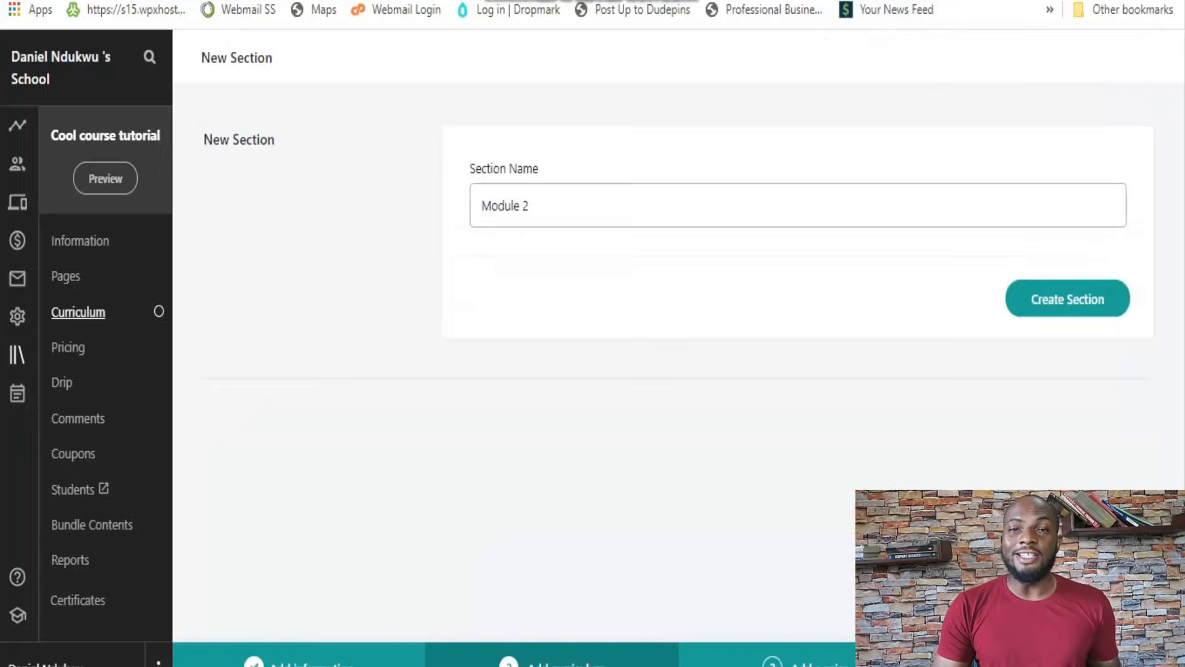
{"action": "key", "text": "Return"}
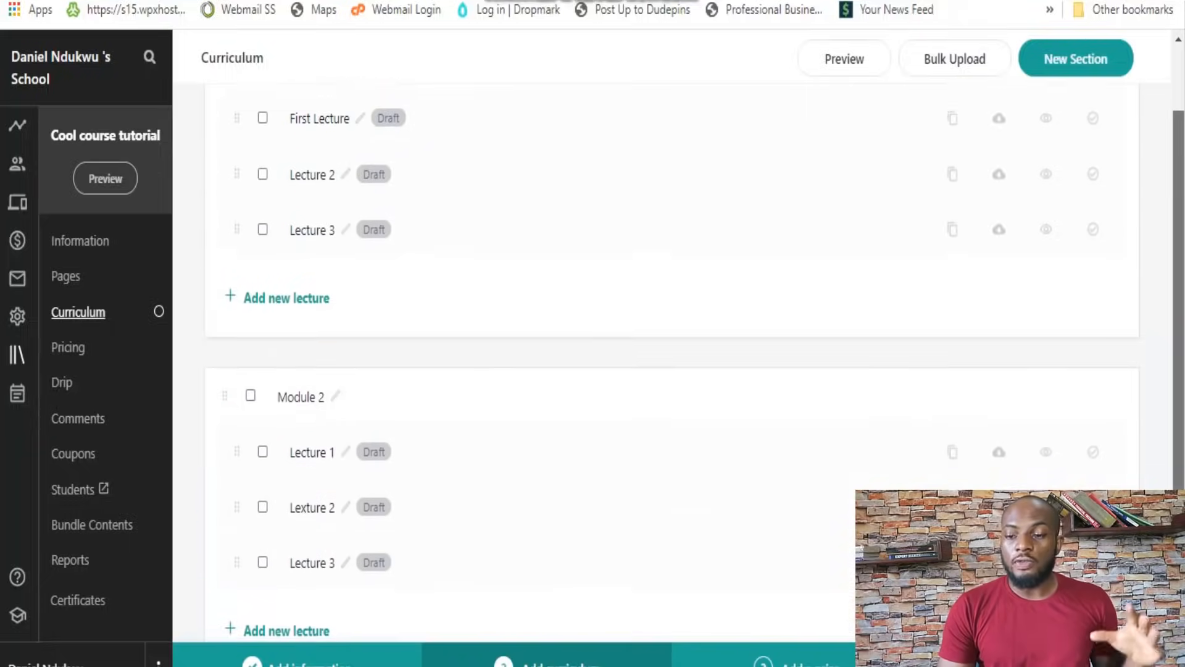
{"action": "scroll", "coordinate": [617, 370], "scroll_direction": "up", "scroll_amount": 2}
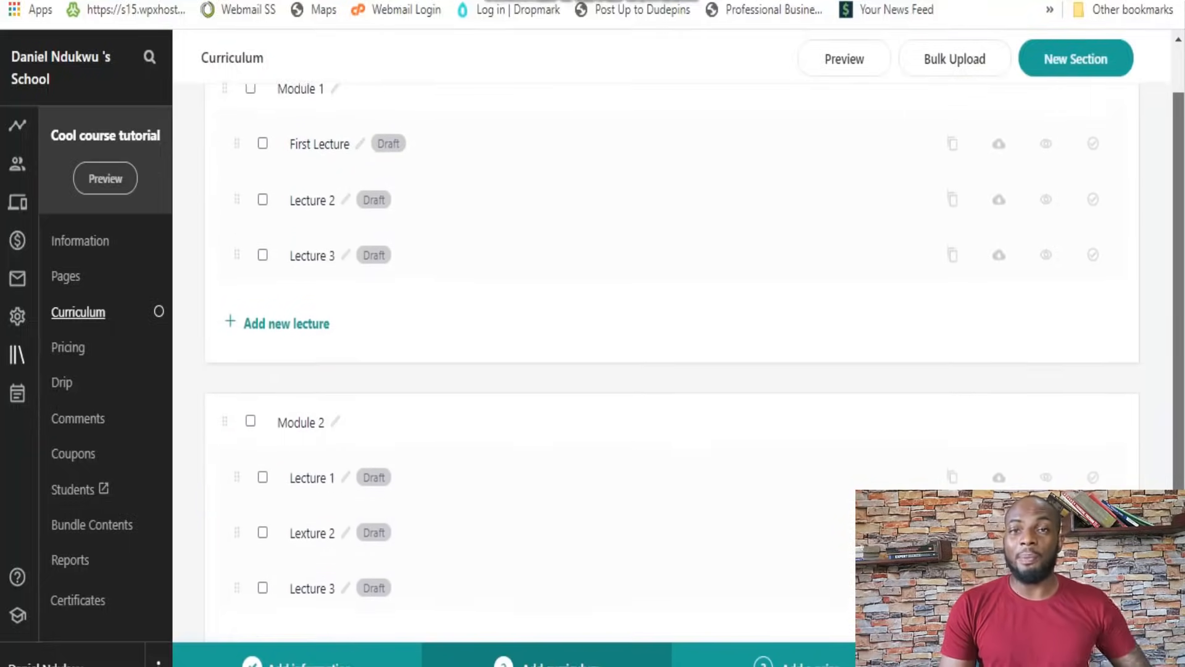
{"action": "scroll", "coordinate": [618, 370], "scroll_direction": "down", "scroll_amount": 3}
{"action": "scroll", "coordinate": [618, 371], "scroll_direction": "up", "scroll_amount": 3}
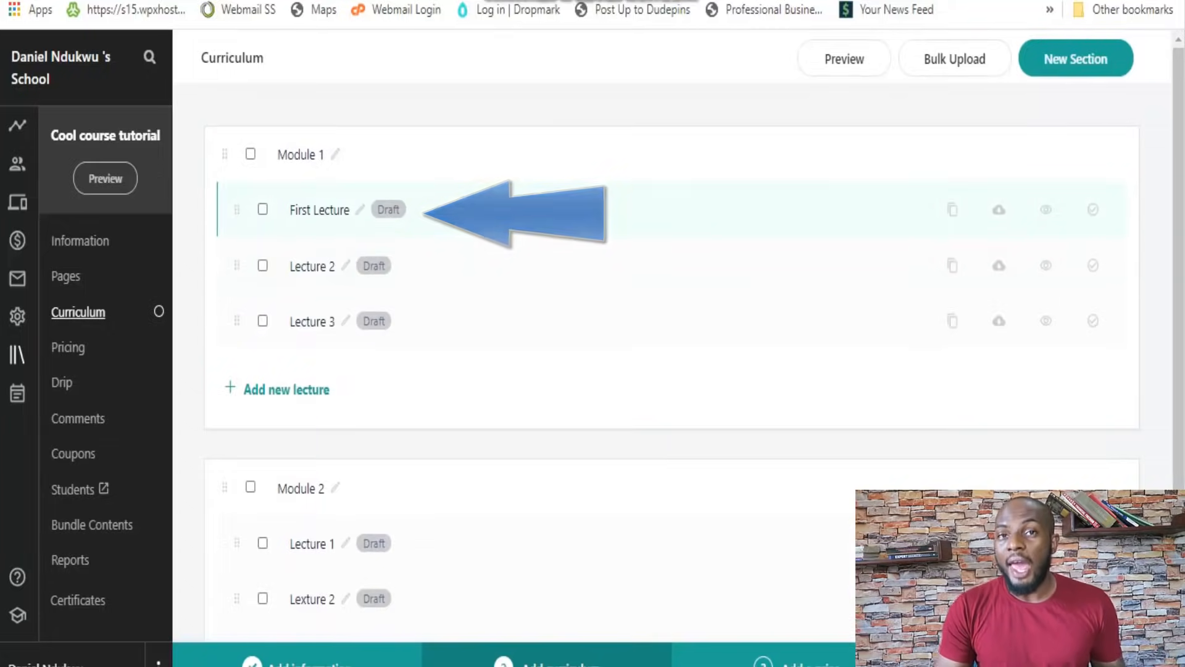
Upload the video LA overview.mp4 from the local device to First Lecture in Module 1
{"action": "left_click", "coordinate": [319, 209]}
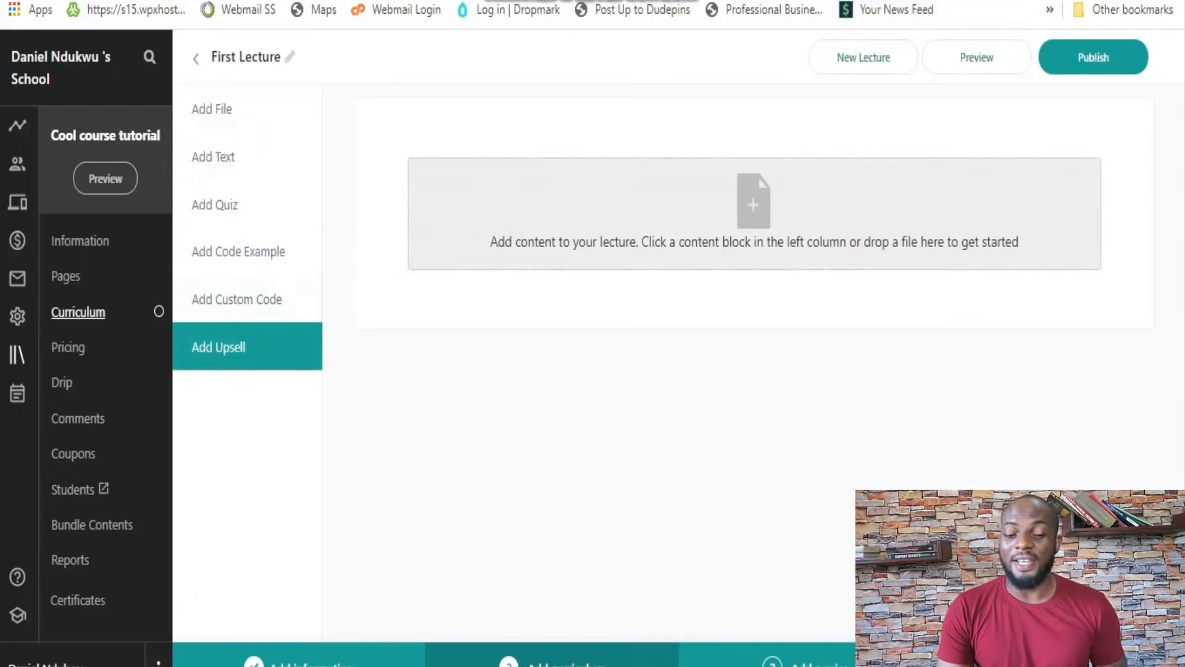
{"action": "left_click", "coordinate": [211, 109]}
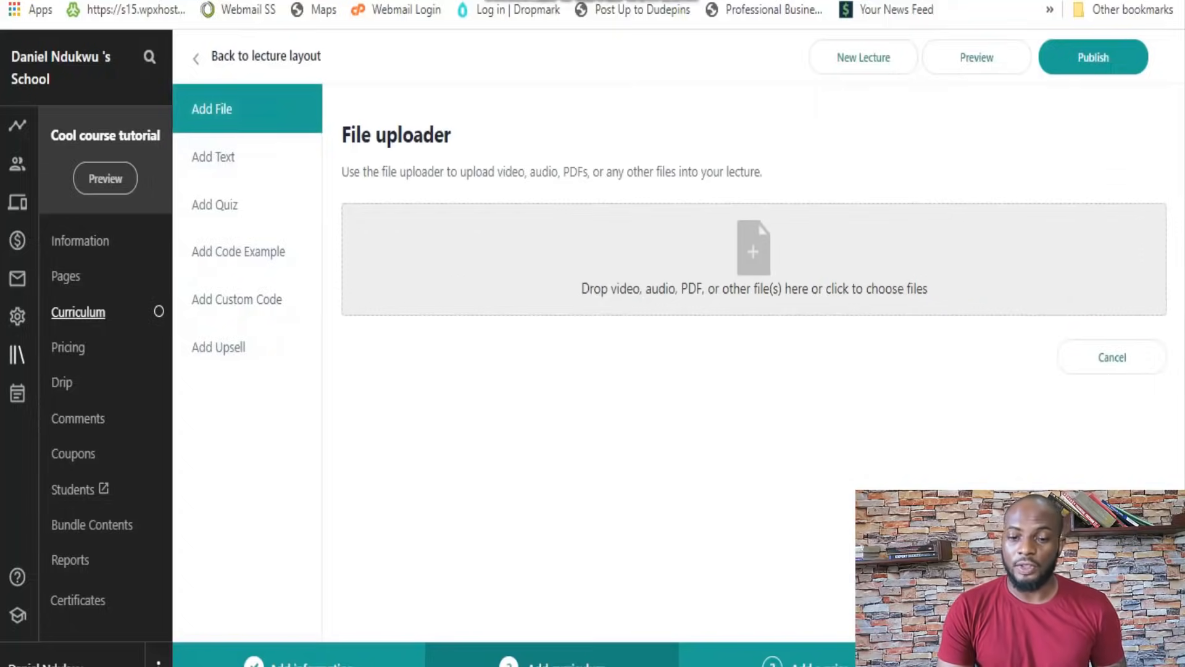
{"action": "left_click", "coordinate": [753, 260]}
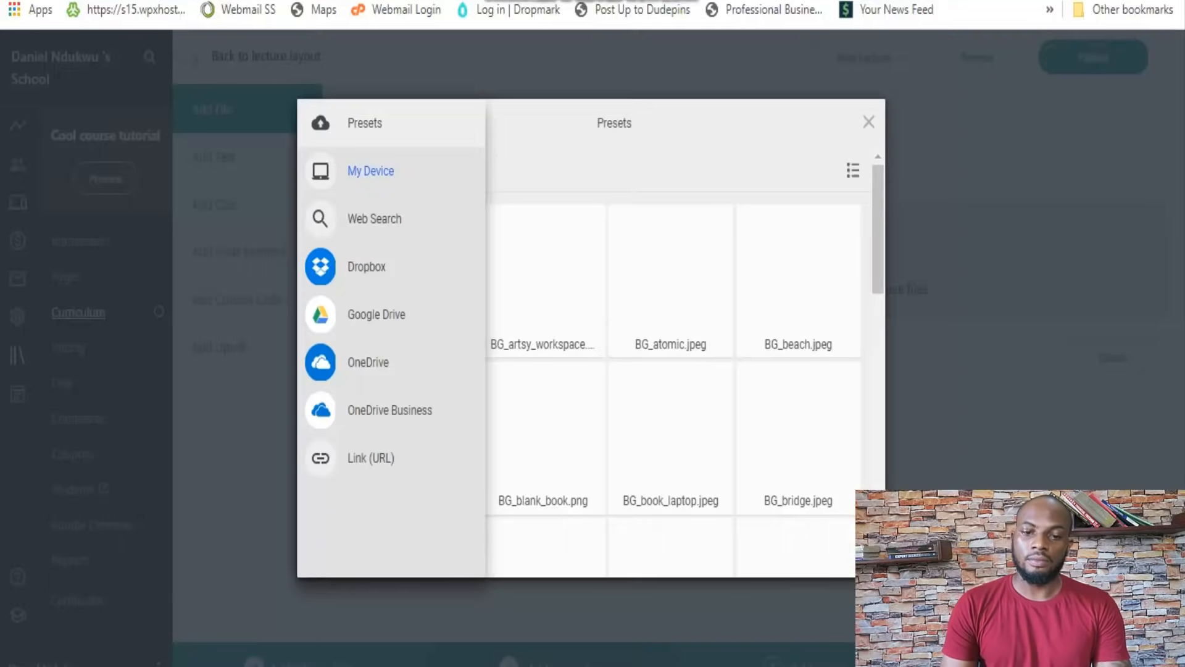
{"action": "left_click", "coordinate": [370, 171]}
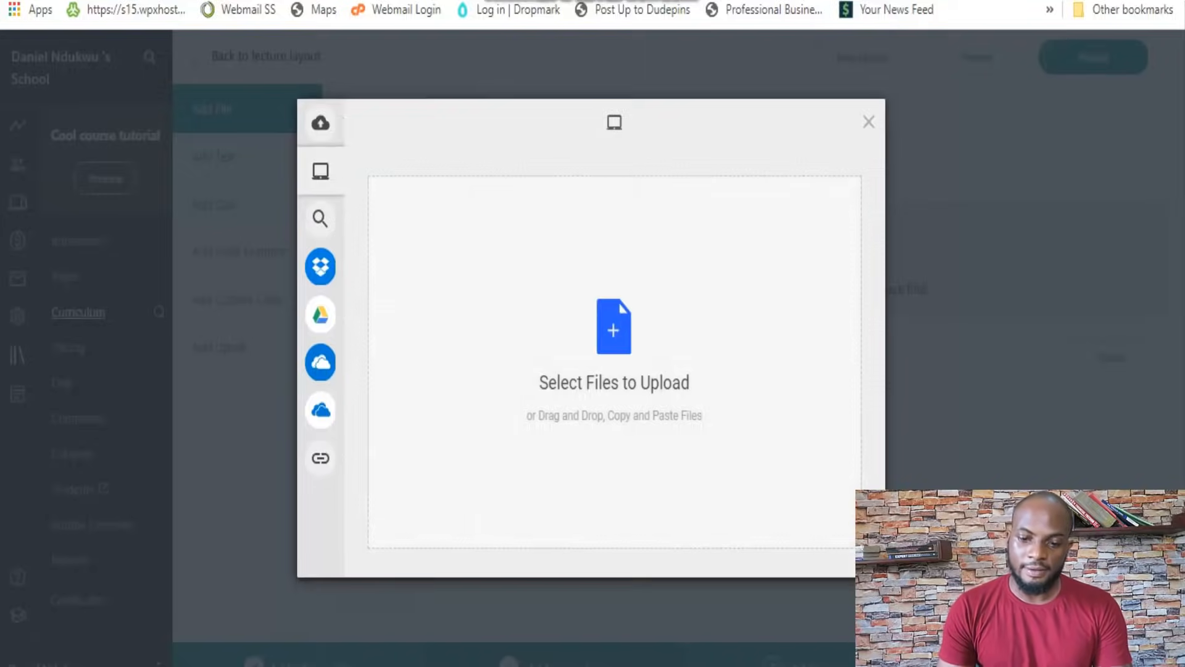
{"action": "left_click", "coordinate": [616, 324]}
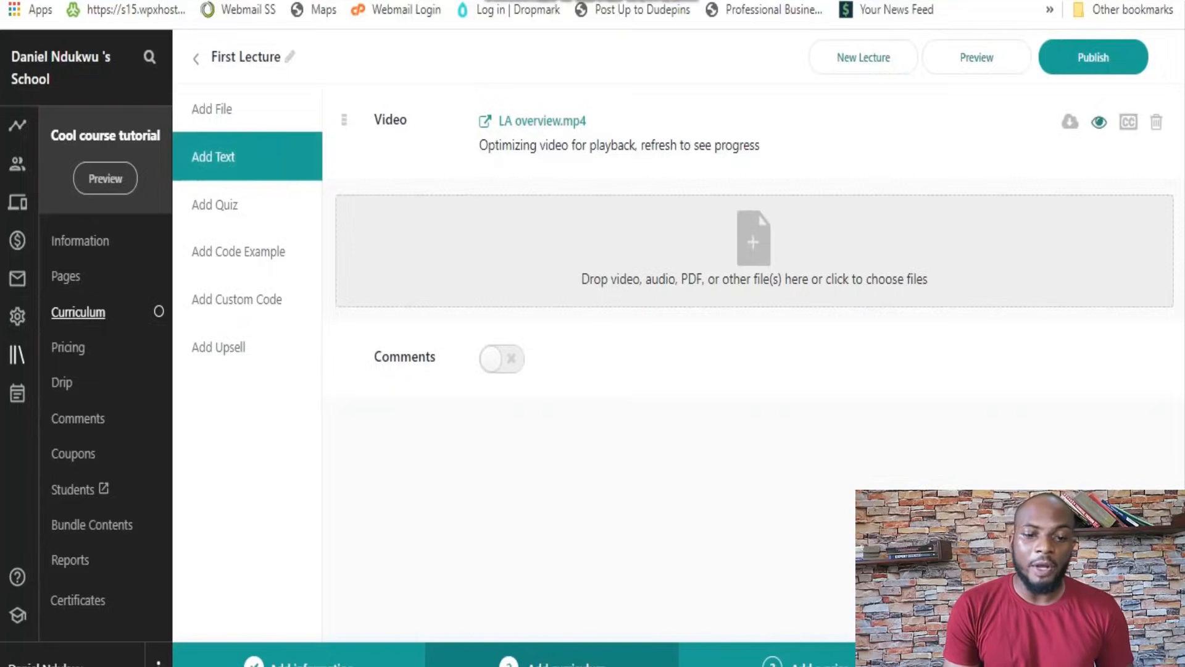
Add the text "Be awesme guys" below the video in First Lecture and preview the lecture
{"action": "left_click", "coordinate": [213, 156]}
{"action": "left_click", "coordinate": [356, 286]}
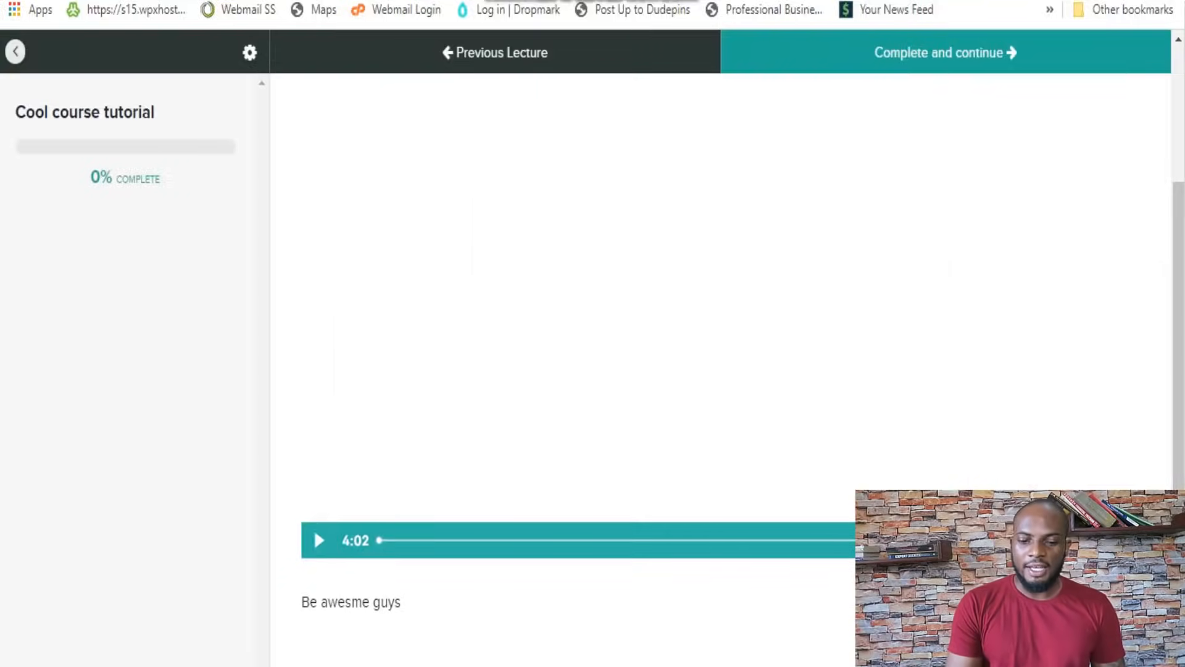
{"action": "left_click_drag", "start_coordinate": [401, 602], "coordinate": [310, 602]}
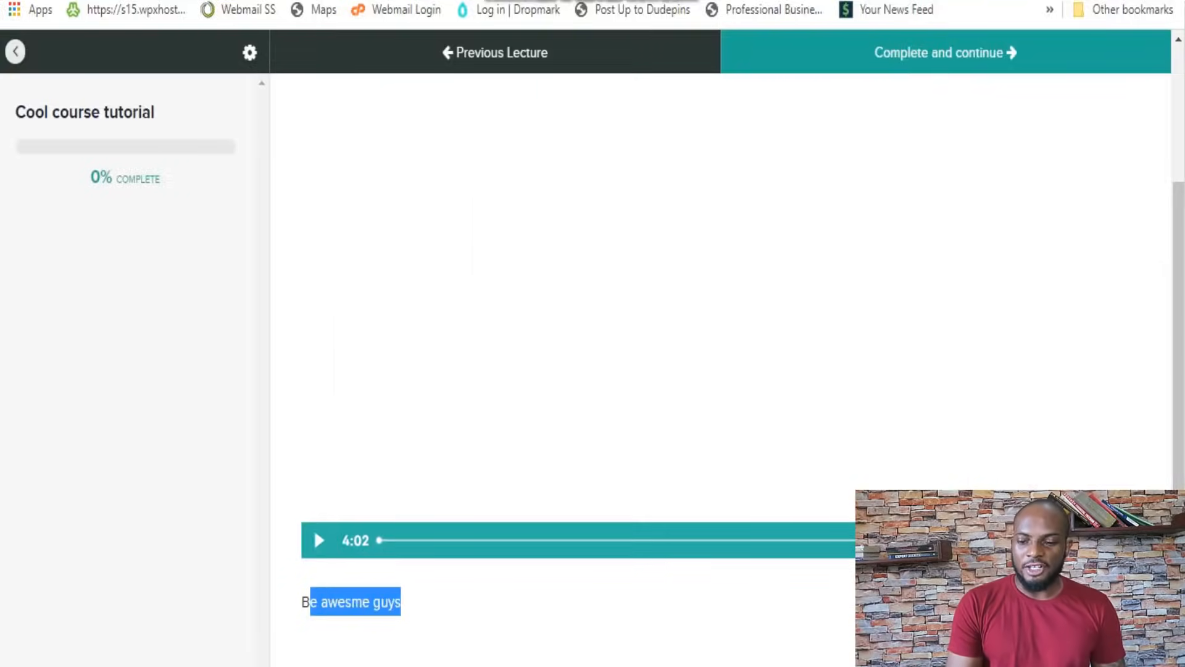
{"action": "left_click", "coordinate": [313, 529]}
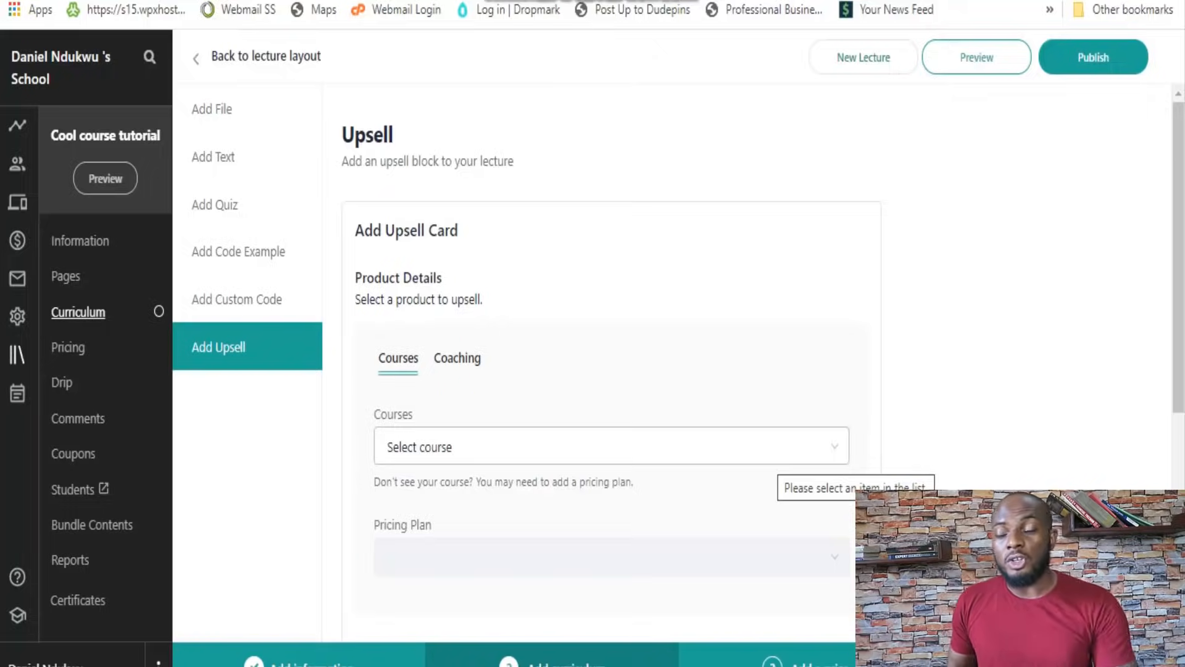
Check which courses can be selected for an upsell card in First Lecture
{"action": "left_click", "coordinate": [776, 453]}
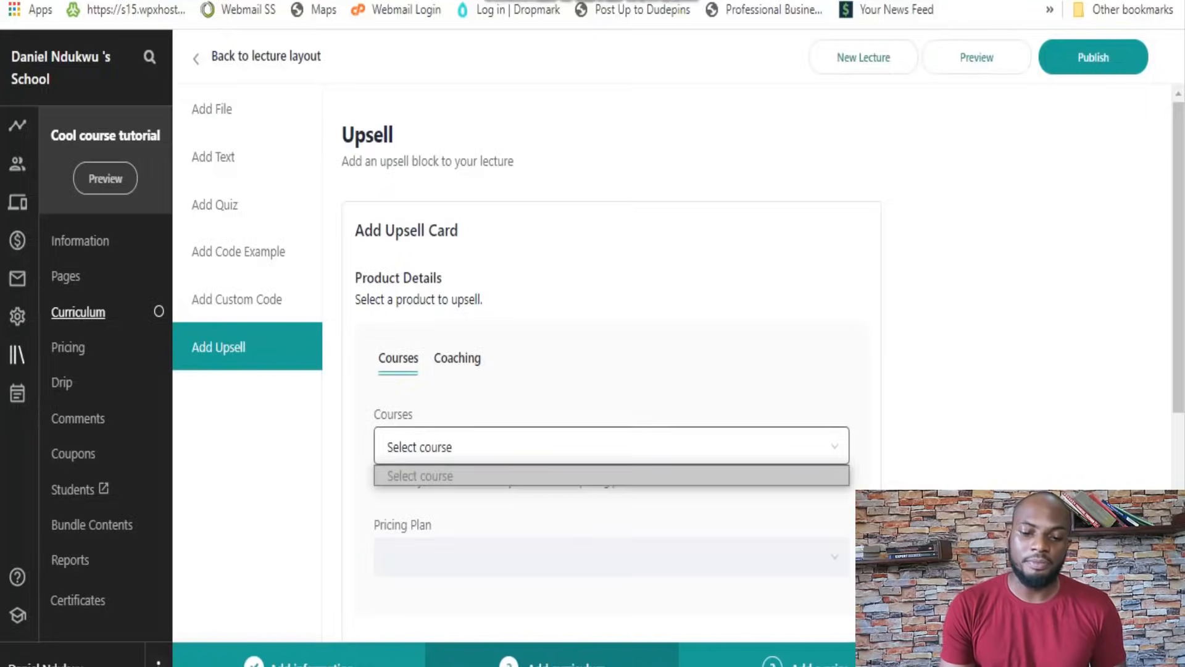
{"action": "key", "text": "Escape"}
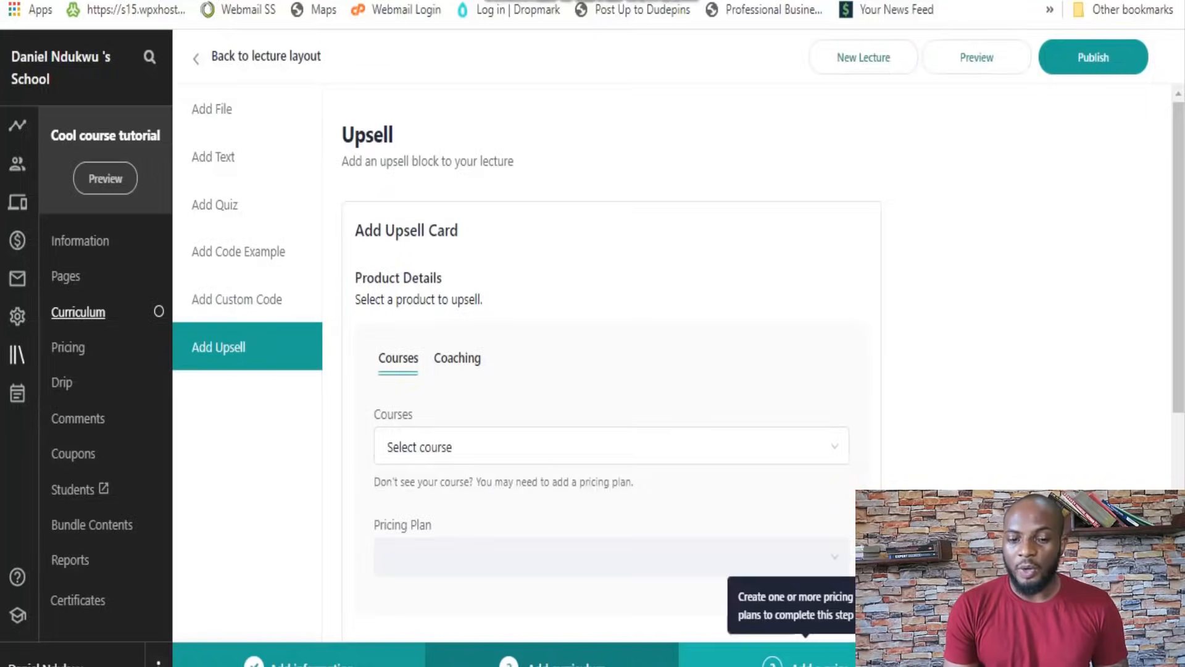
Add a one-time purchase pricing plan named "Core plan" at 299 USD to the course
{"action": "left_click", "coordinate": [806, 662]}
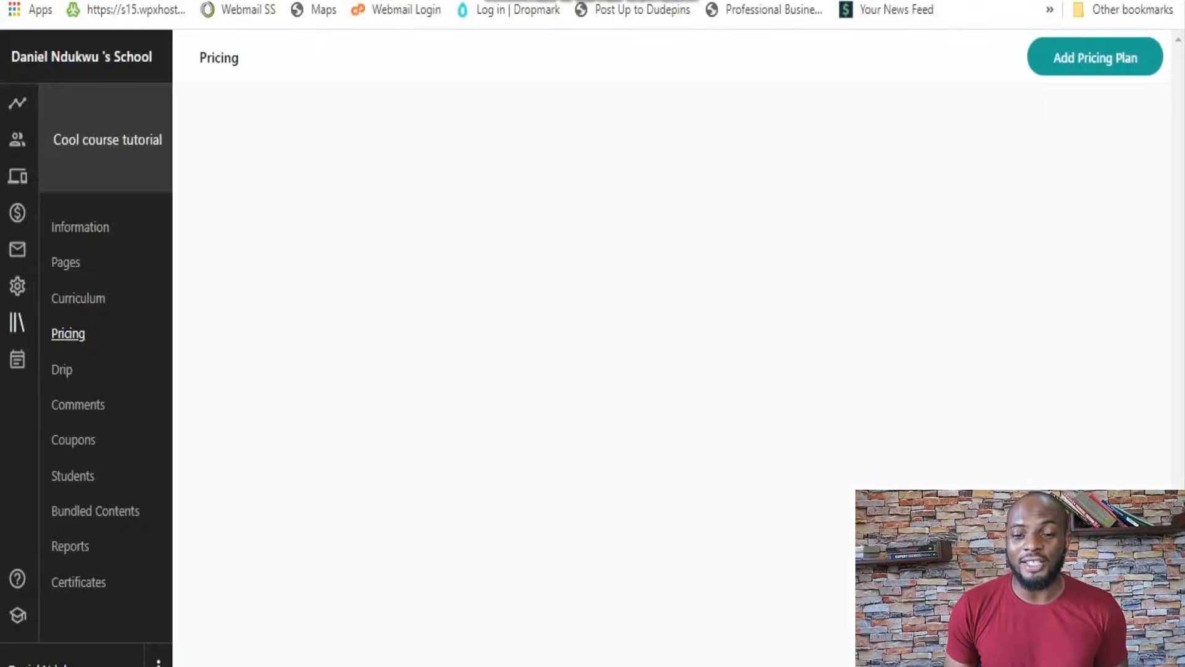
{"action": "left_click", "coordinate": [1095, 57]}
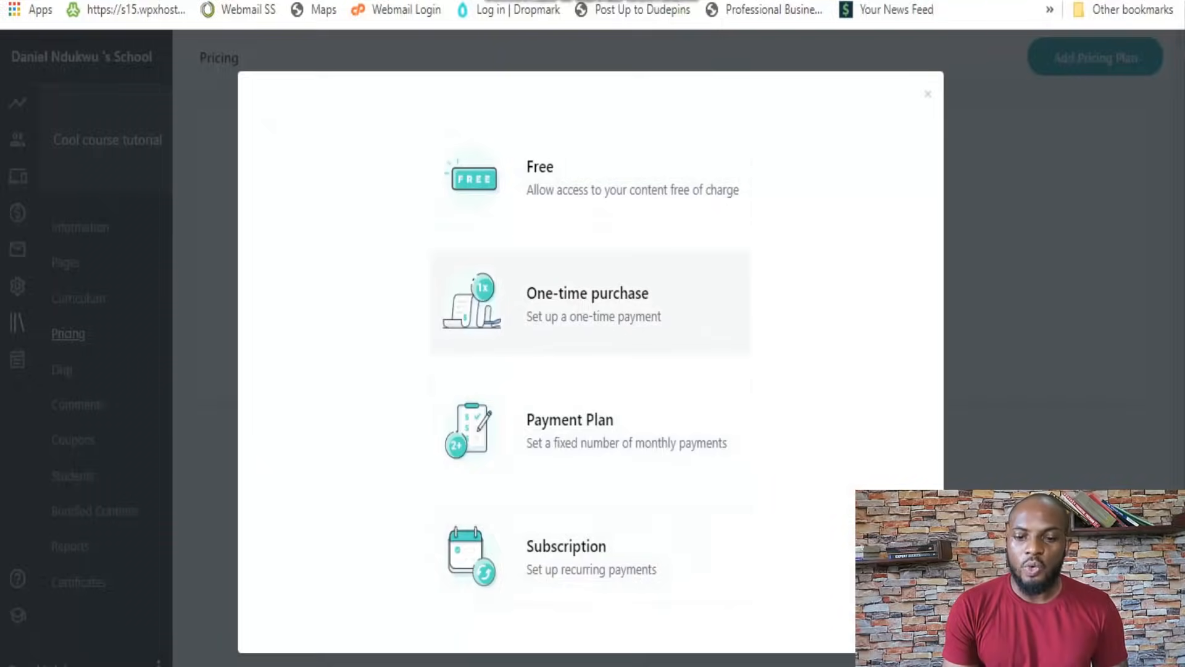
{"action": "left_click", "coordinate": [587, 302]}
{"action": "left_click", "coordinate": [567, 196]}
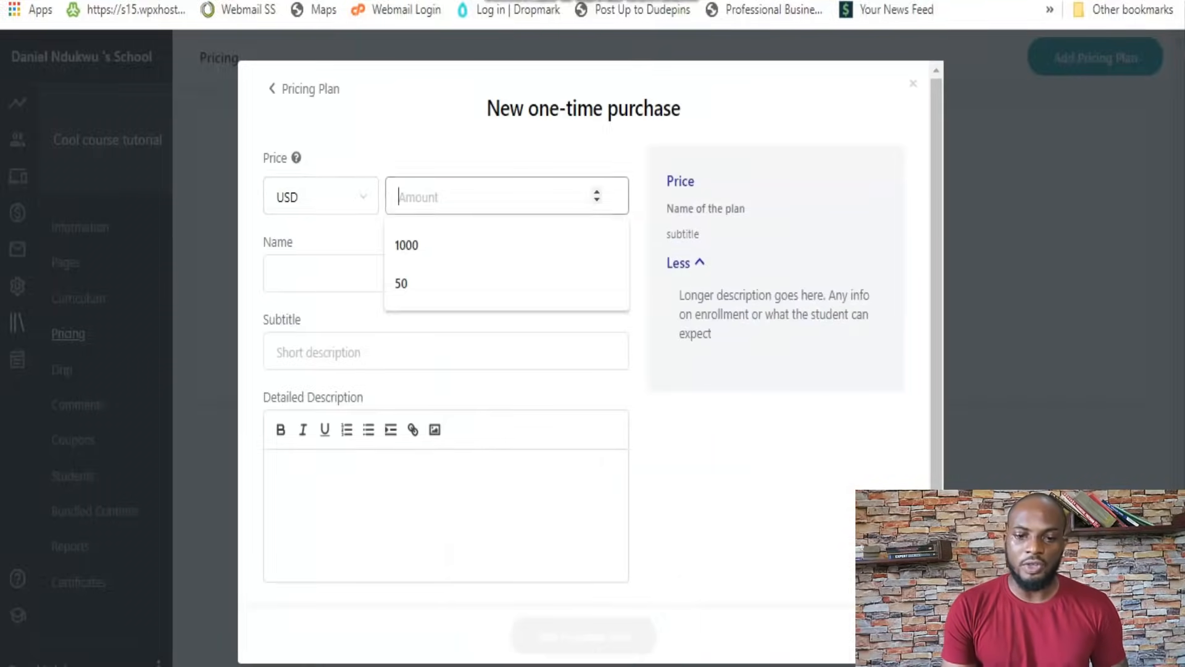
{"action": "type", "text": "299"}
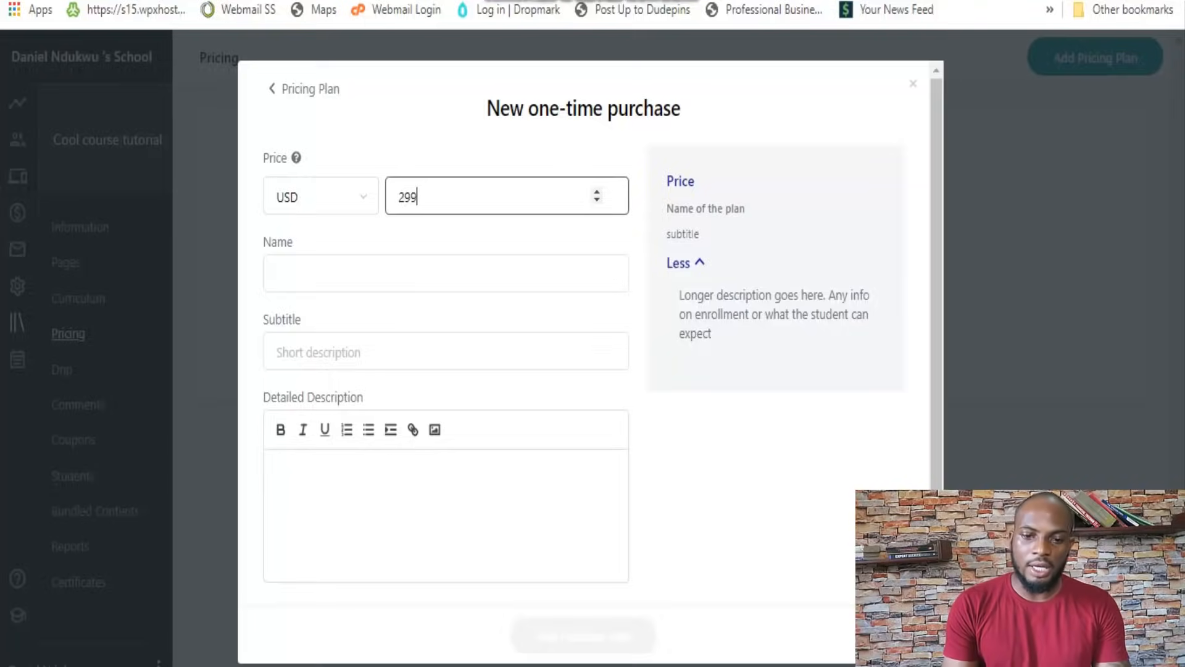
{"action": "left_click", "coordinate": [583, 635]}
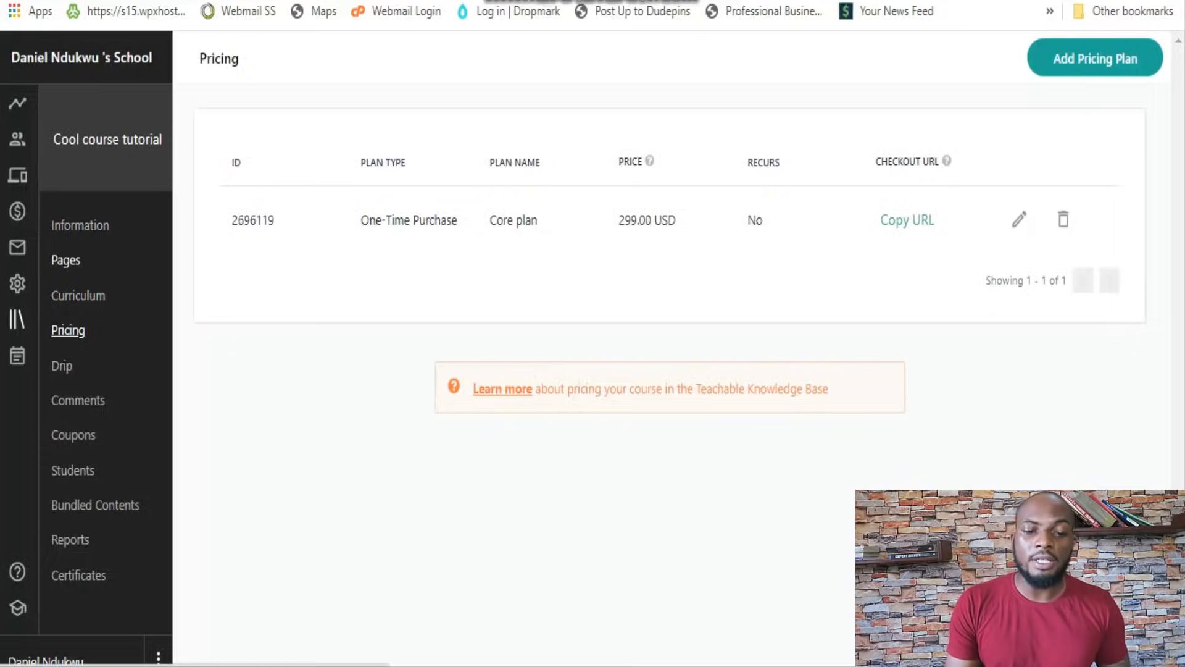
Open the course's primary sales page for editing and examine its banner, image with text and course curriculum blocks
{"action": "left_click", "coordinate": [65, 260]}
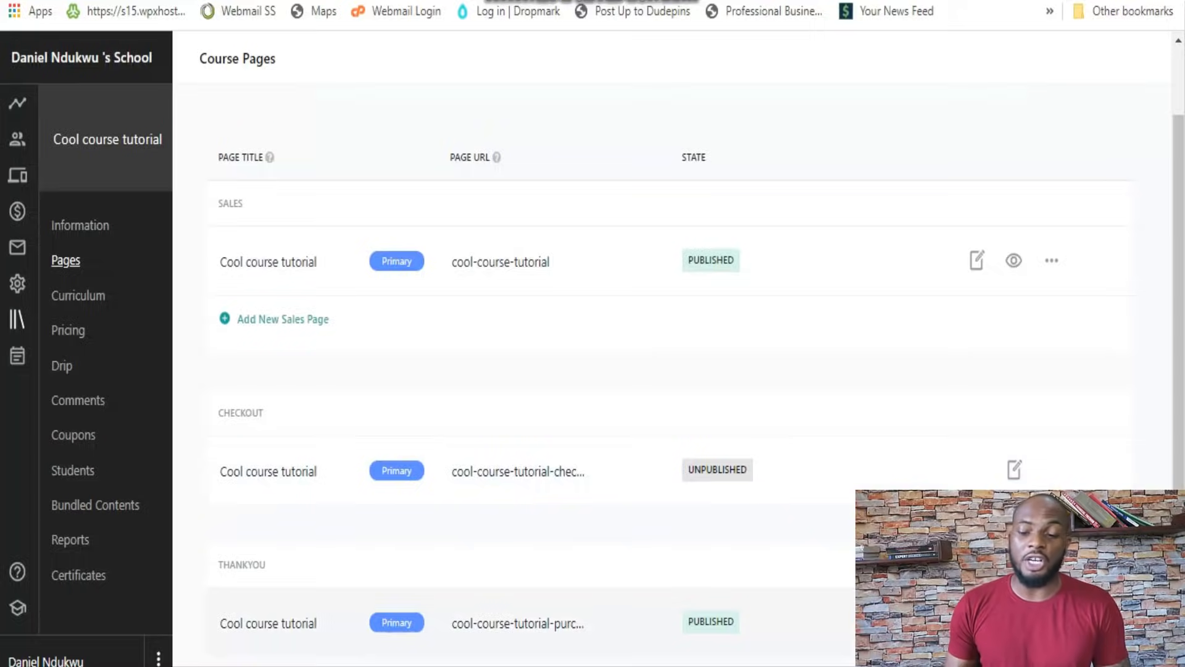
{"action": "left_click", "coordinate": [976, 259]}
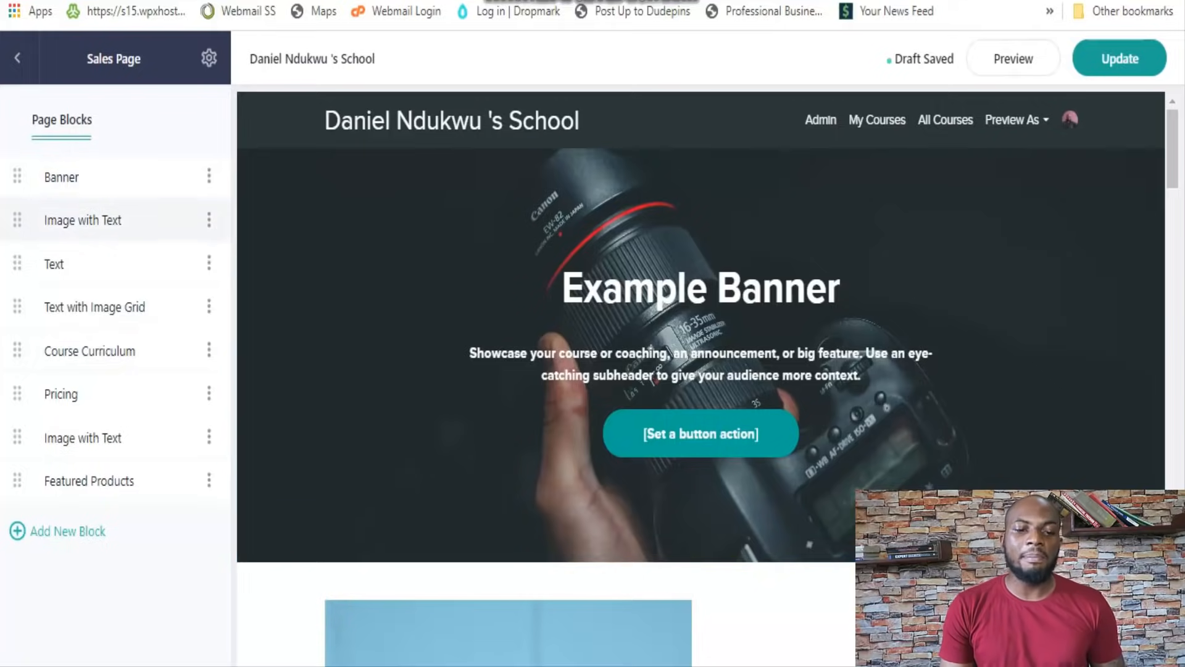
{"action": "left_click", "coordinate": [407, 333]}
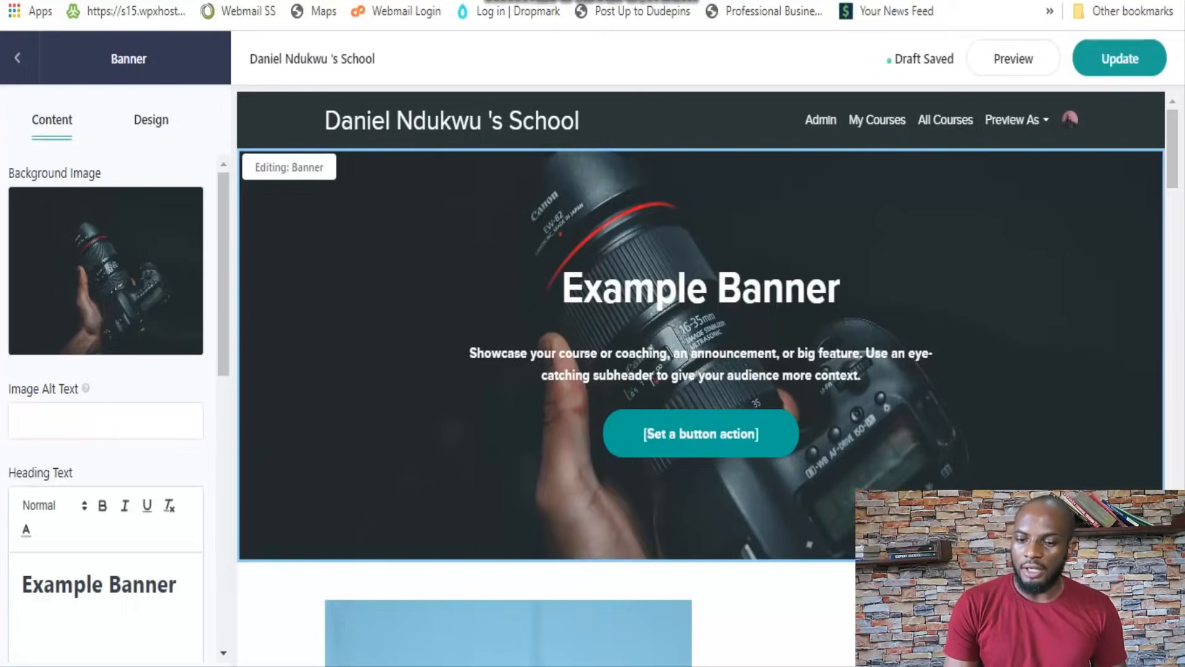
{"action": "scroll", "coordinate": [700, 407], "scroll_direction": "down", "scroll_amount": 5}
{"action": "left_click", "coordinate": [802, 370]}
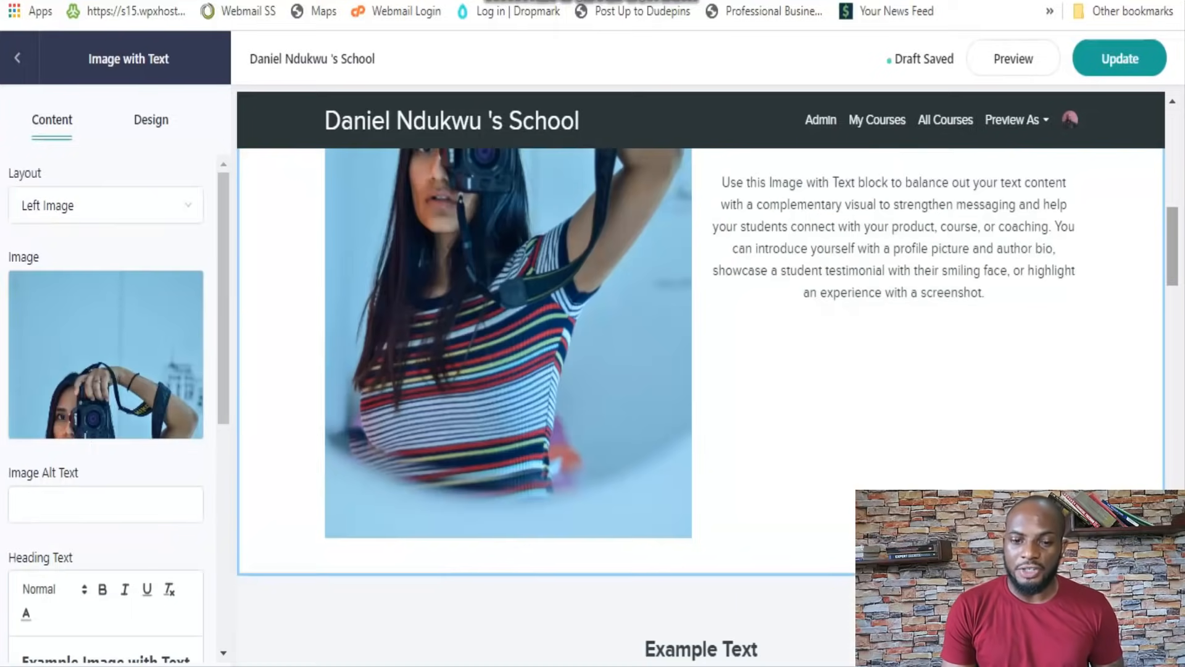
{"action": "left_click_drag", "start_coordinate": [1172, 245], "coordinate": [1172, 411]}
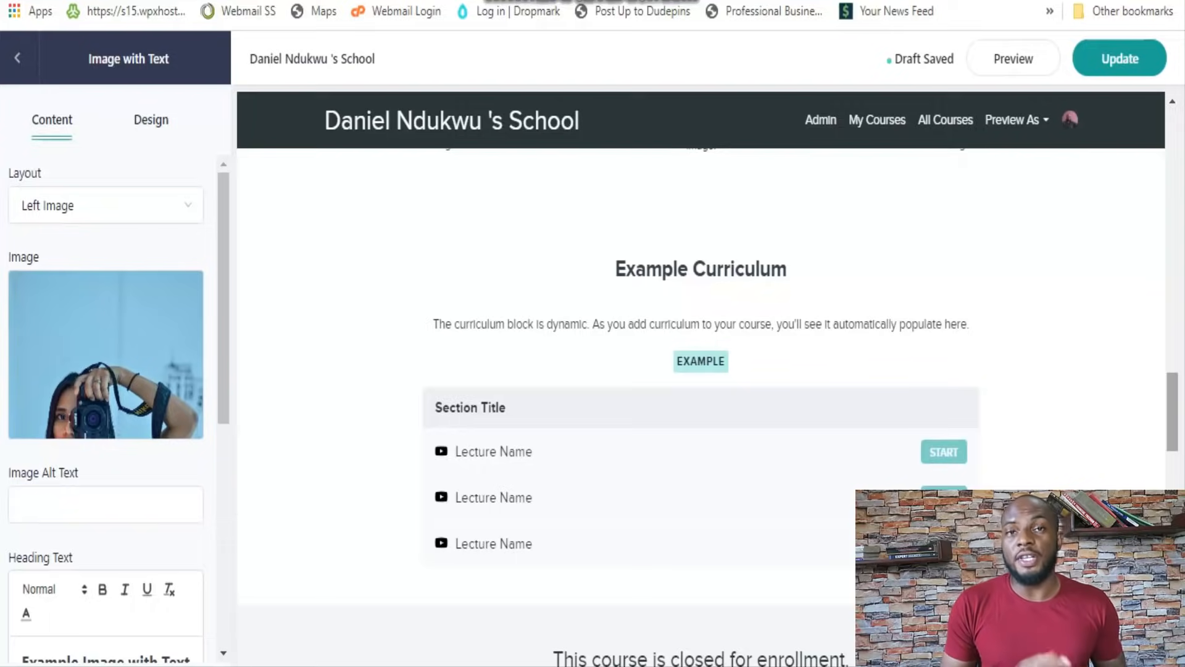
{"action": "scroll", "coordinate": [701, 333], "scroll_direction": "down", "scroll_amount": 1}
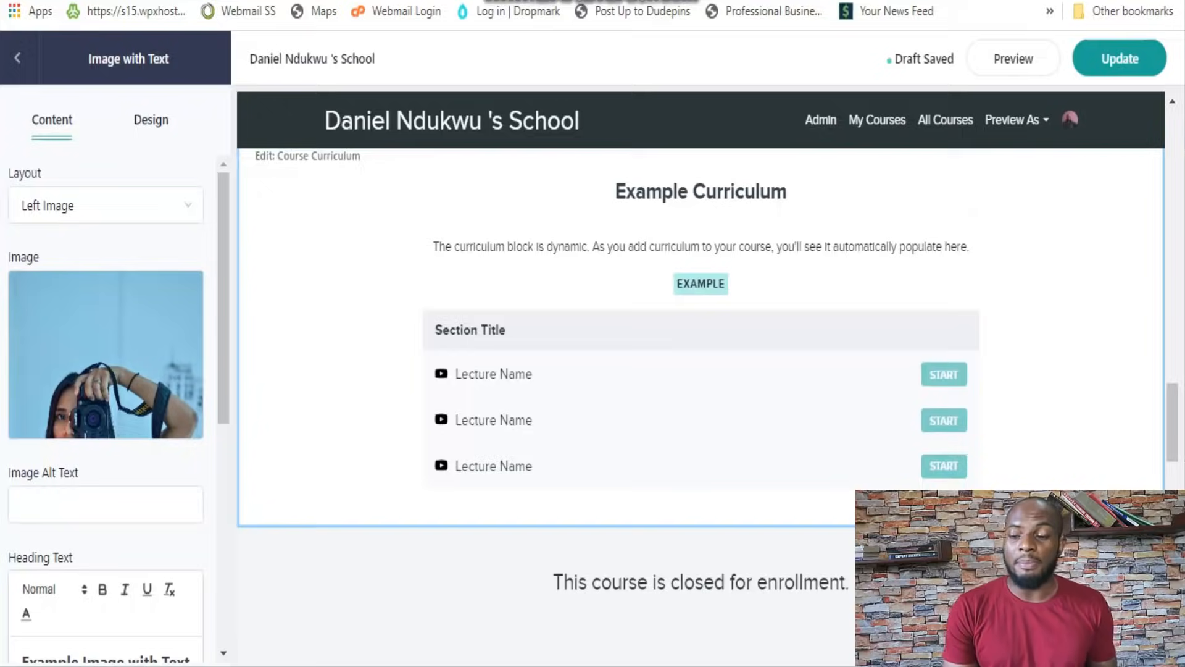
{"action": "mouse_move", "coordinate": [1172, 422]}
{"action": "left_mouse_down"}
{"action": "mouse_move", "coordinate": [1172, 630]}
{"action": "mouse_move", "coordinate": [1172, 423]}
{"action": "left_mouse_up"}
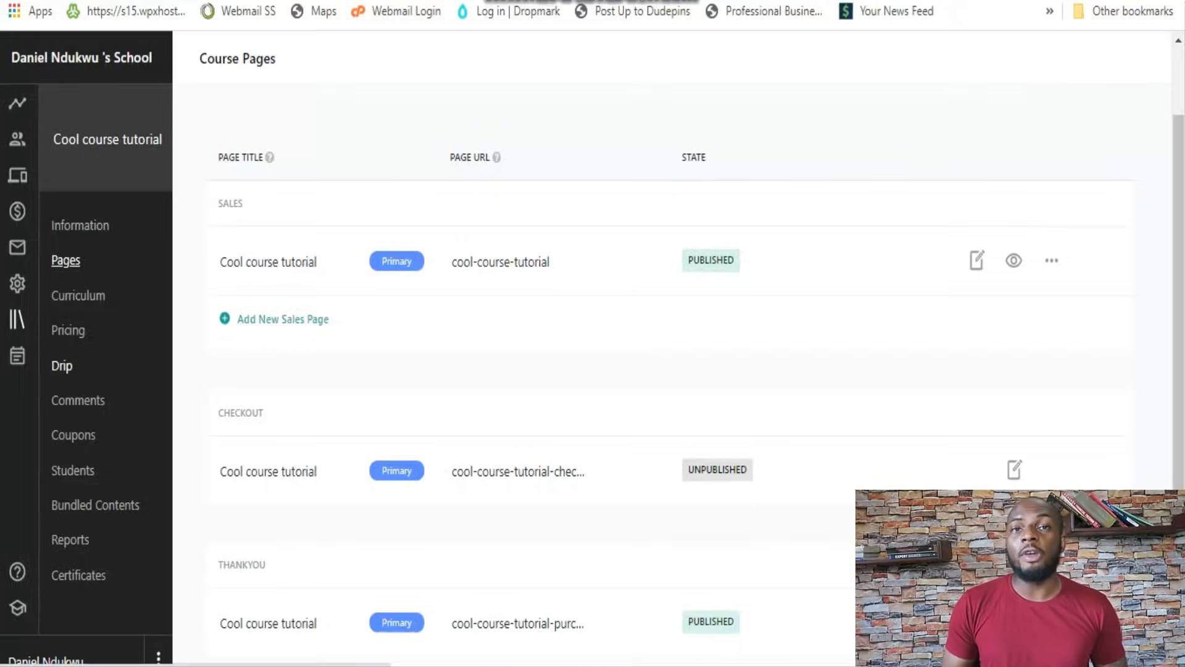
Schedule Module 2 in the course's drip settings for release 10 days after a student enrolls, and activate the schedule
{"action": "left_click", "coordinate": [62, 366]}
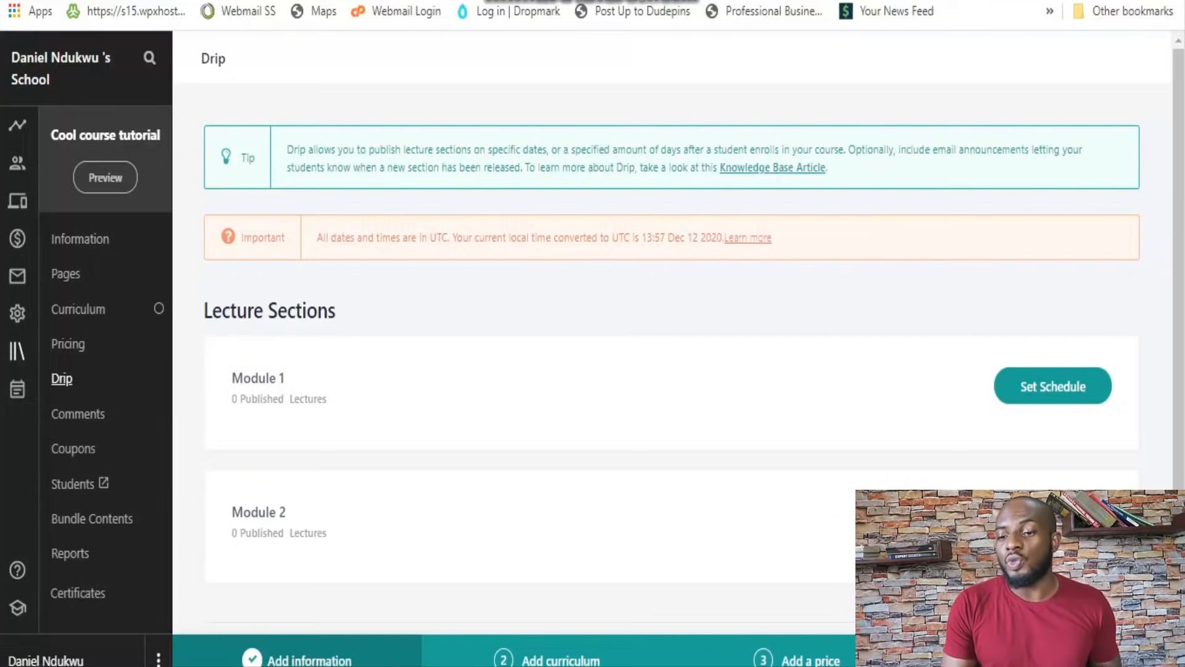
{"action": "scroll", "coordinate": [685, 315], "scroll_direction": "down", "scroll_amount": 1}
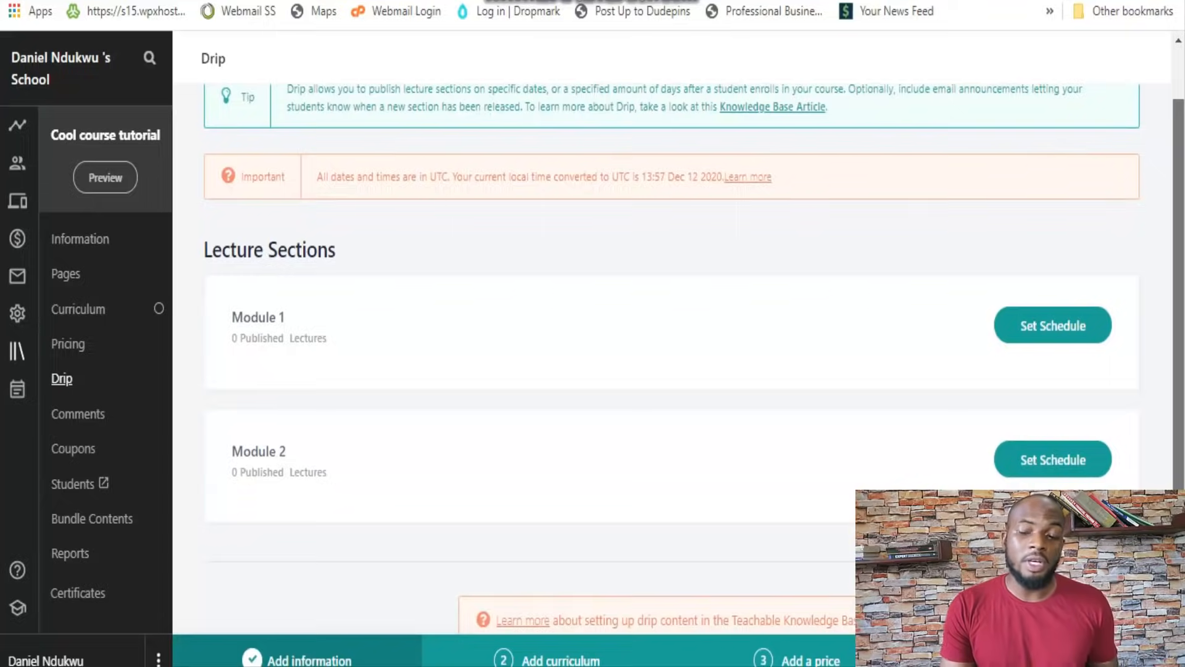
{"action": "scroll", "coordinate": [1053, 309], "scroll_direction": "down", "scroll_amount": 1}
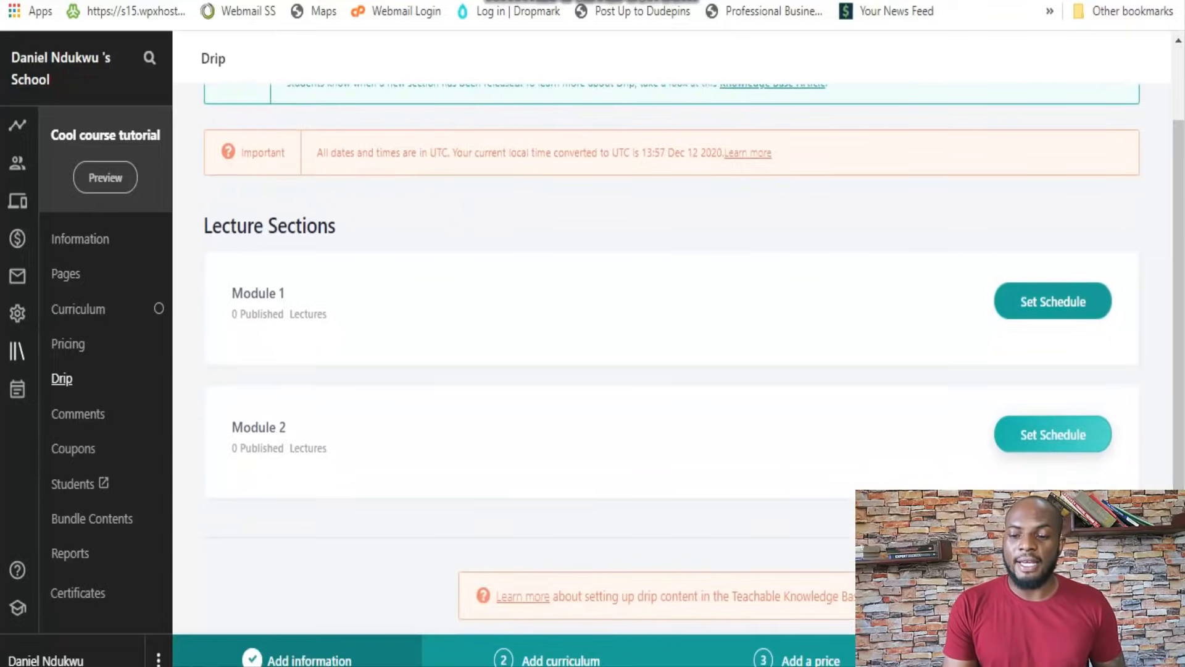
{"action": "left_click", "coordinate": [1052, 434]}
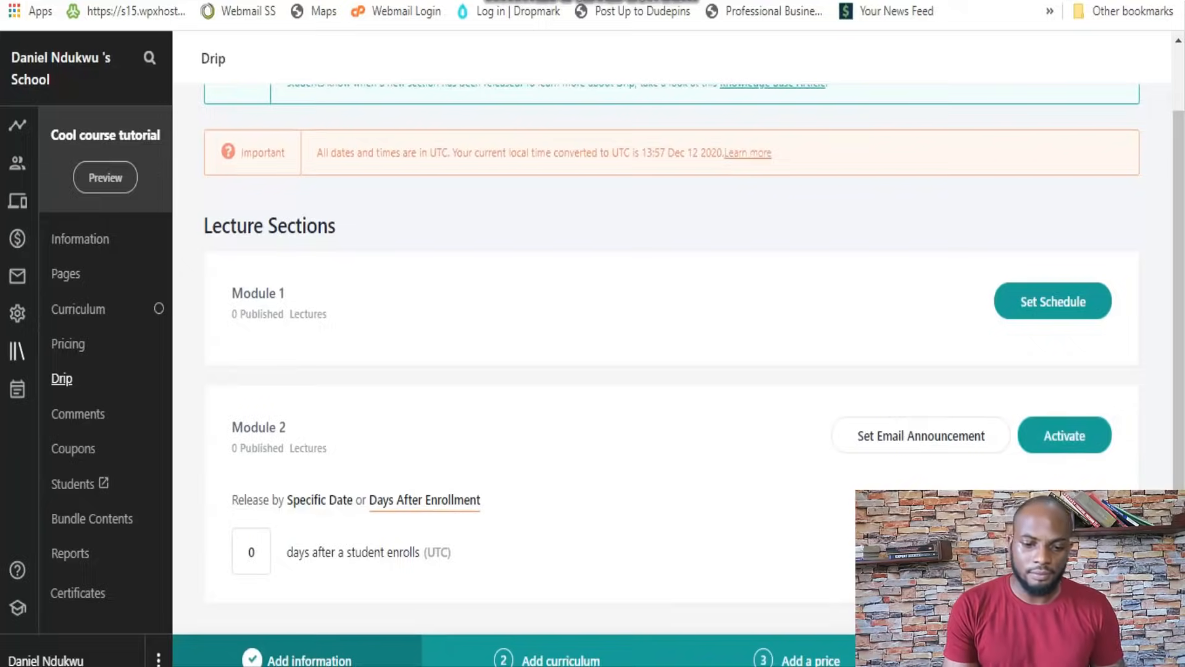
{"action": "left_click", "coordinate": [254, 551]}
{"action": "key", "text": "BackSpace"}
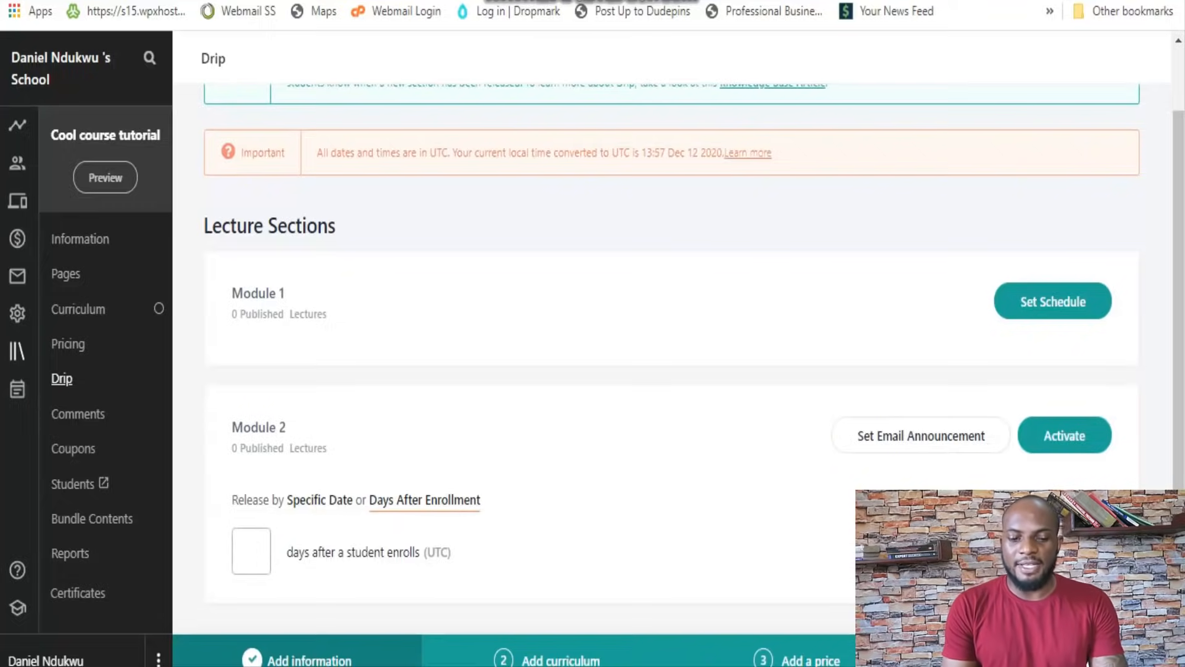
{"action": "type", "text": "10"}
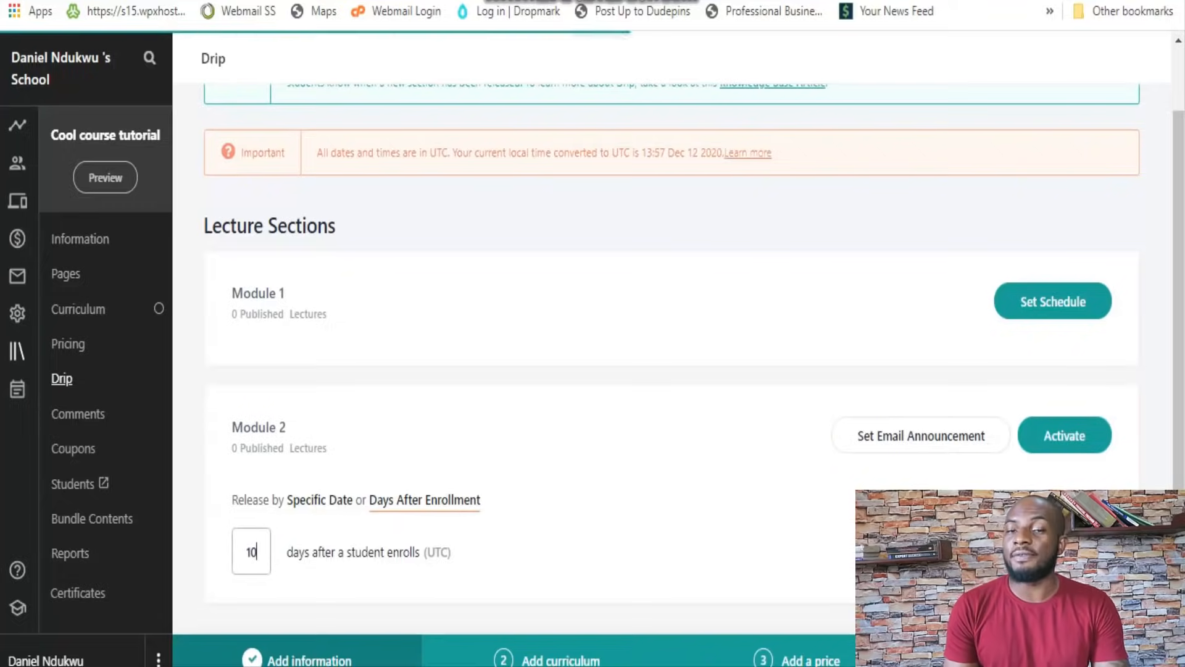
{"action": "scroll", "coordinate": [671, 334], "scroll_direction": "down", "scroll_amount": 2}
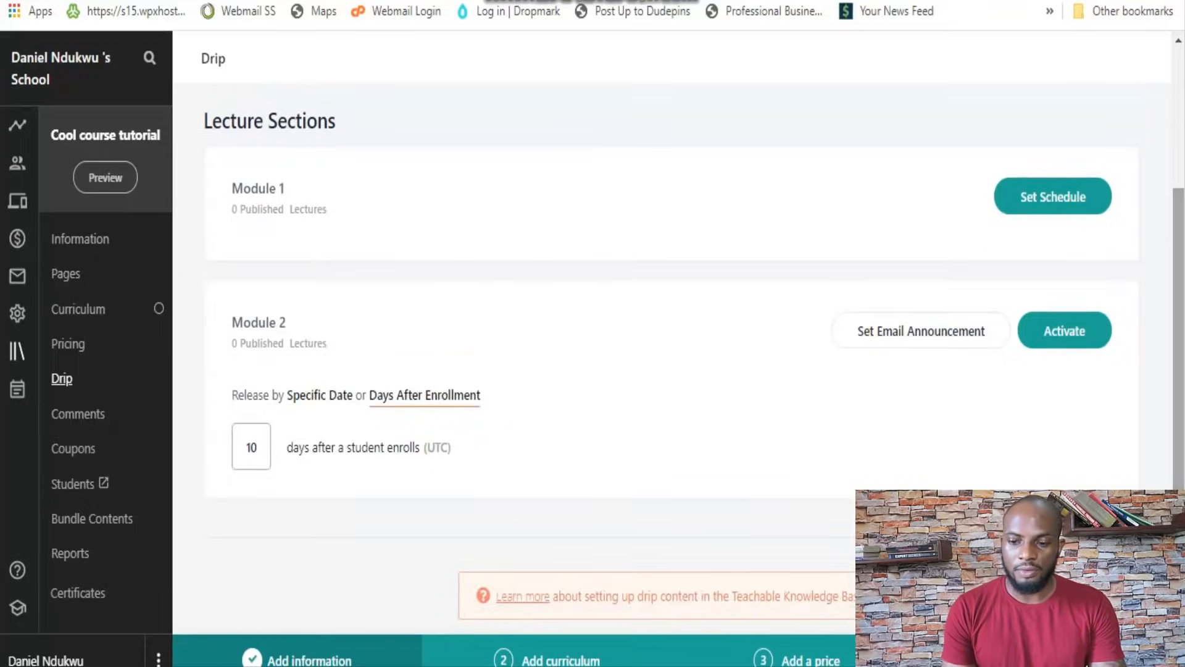
{"action": "left_click", "coordinate": [1064, 330]}
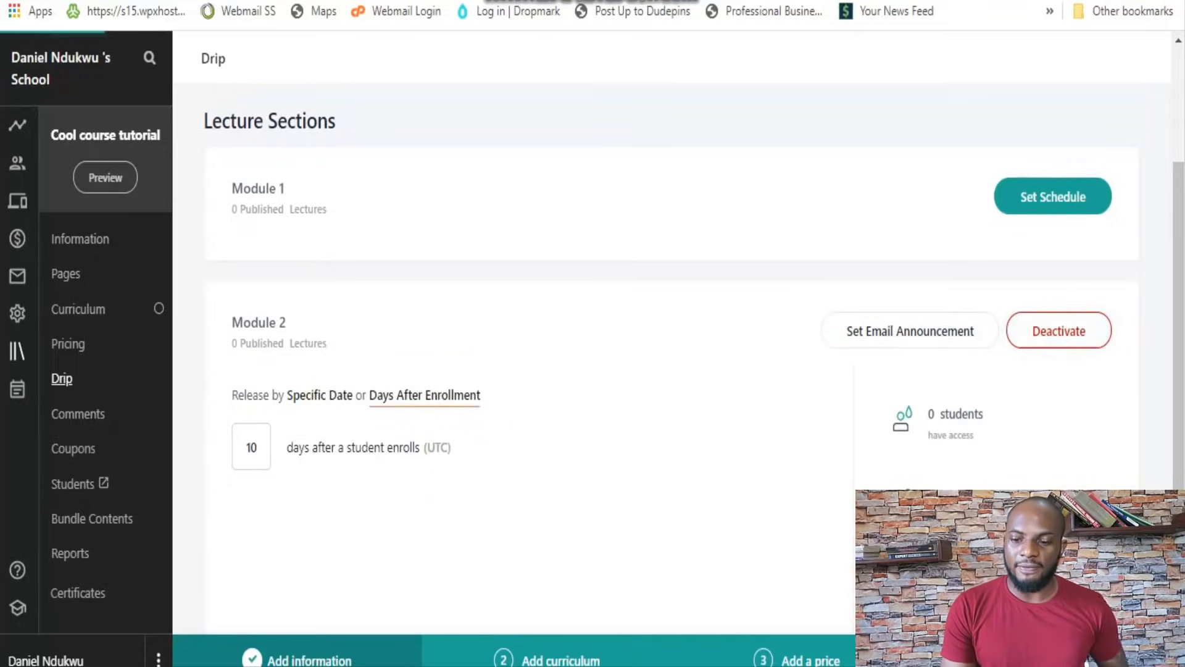
{"action": "left_click_drag", "start_coordinate": [1180, 325], "coordinate": [1181, 298]}
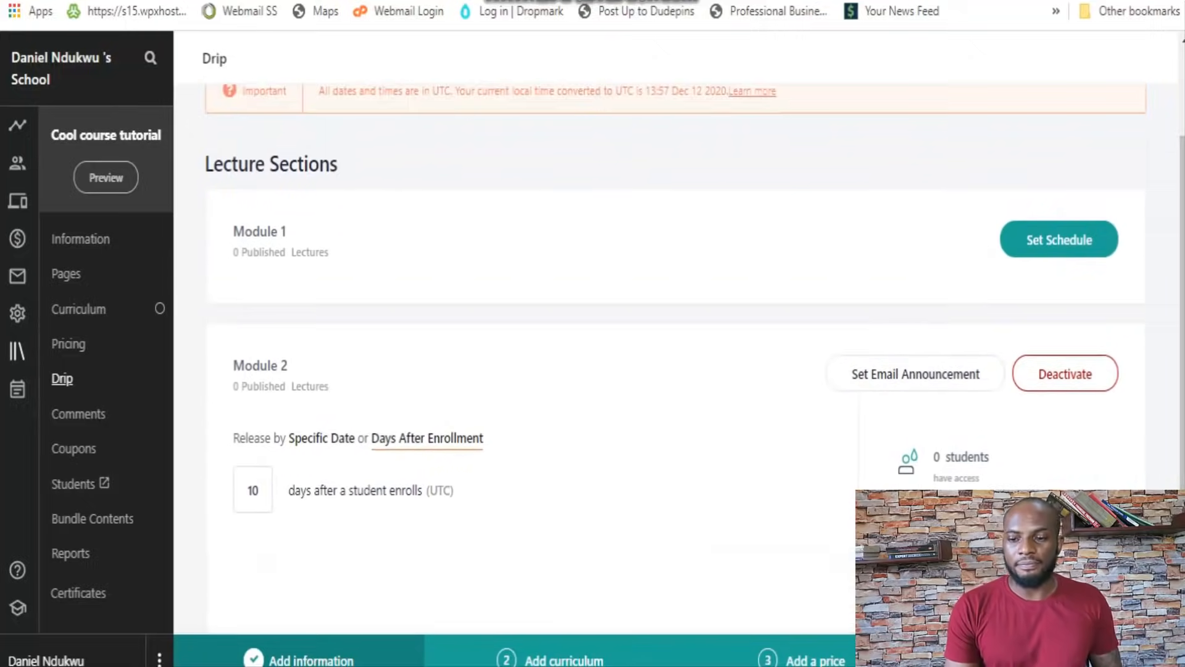